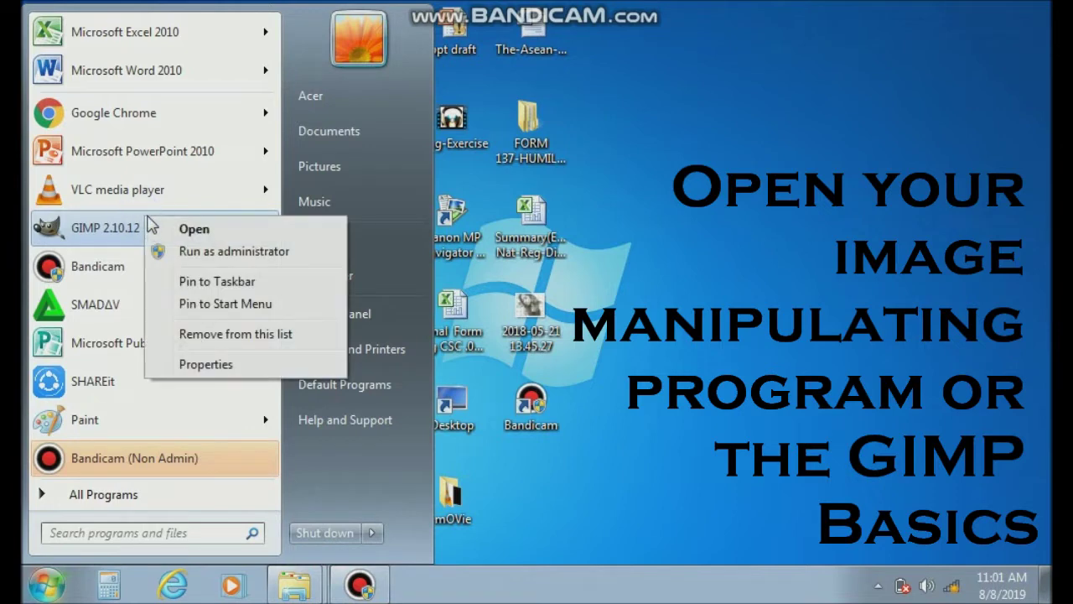
# - Launch GIMP 2.10.12
pyautogui.click(196, 231)
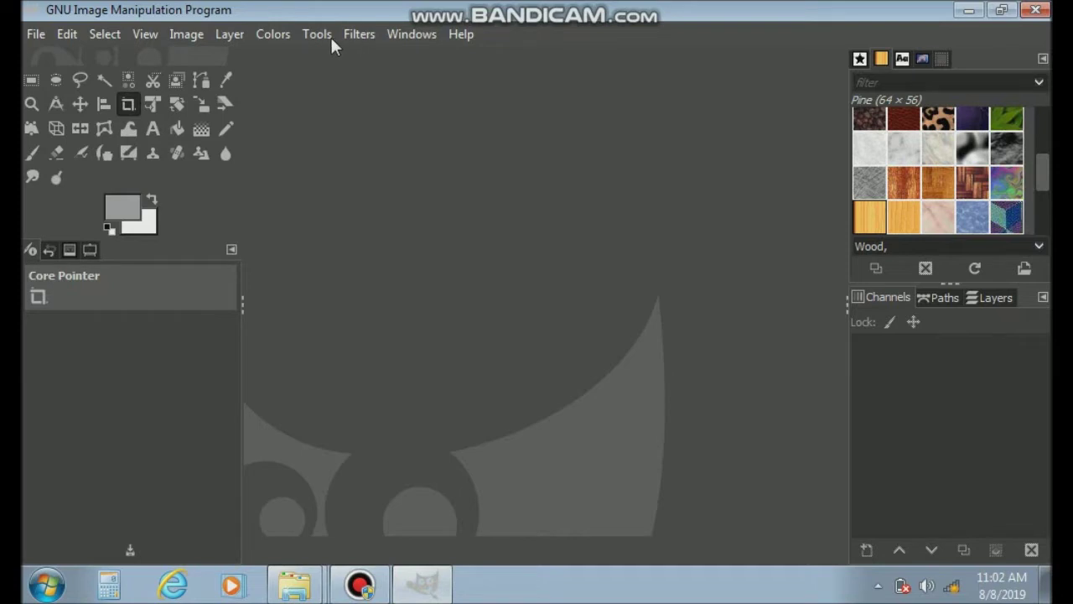
pyautogui.click(309, 32)
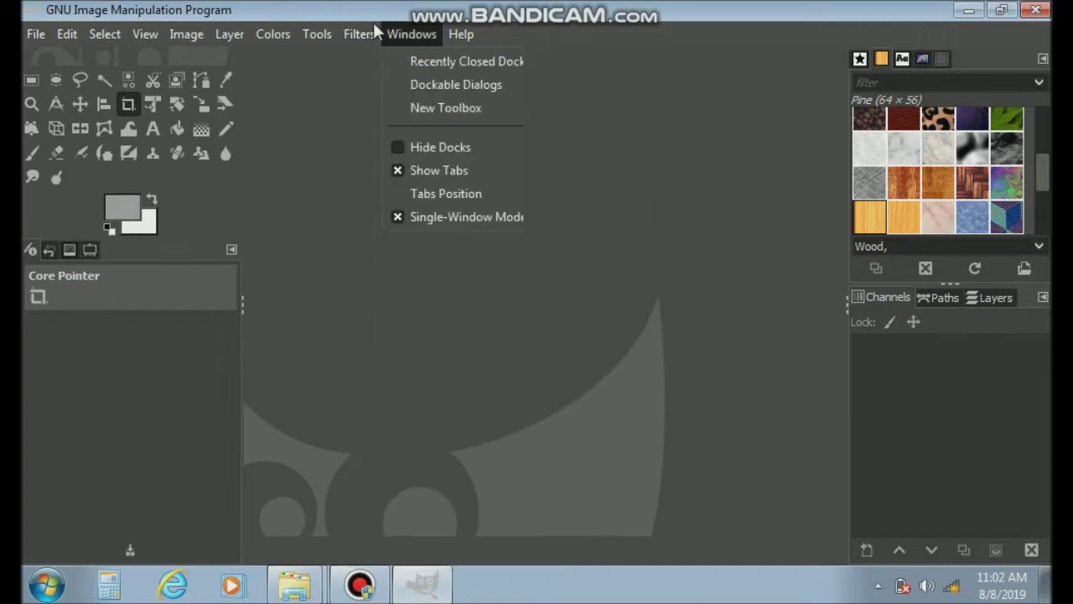
pyautogui.moveTo(192, 30)
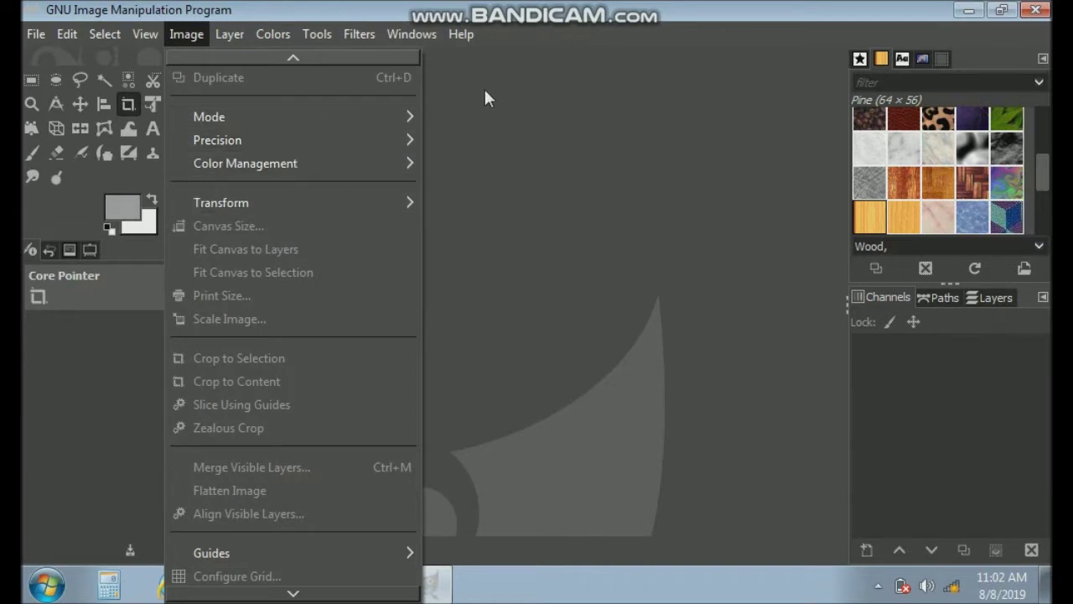
pyautogui.moveTo(229, 33)
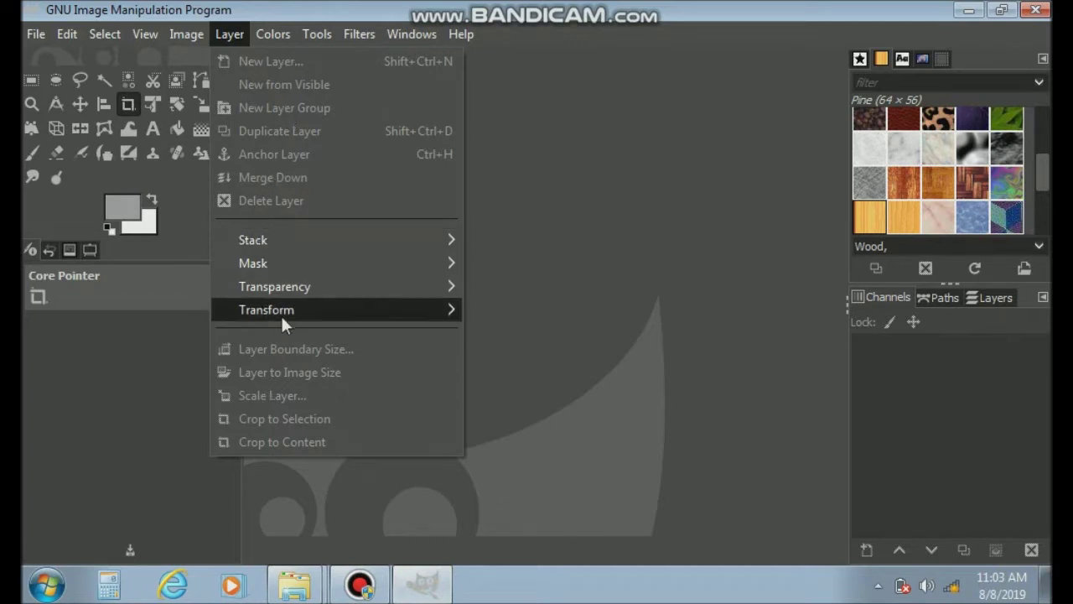
# - Open the recently used image PICTURE 1.xcf
pyautogui.moveTo(34, 31)
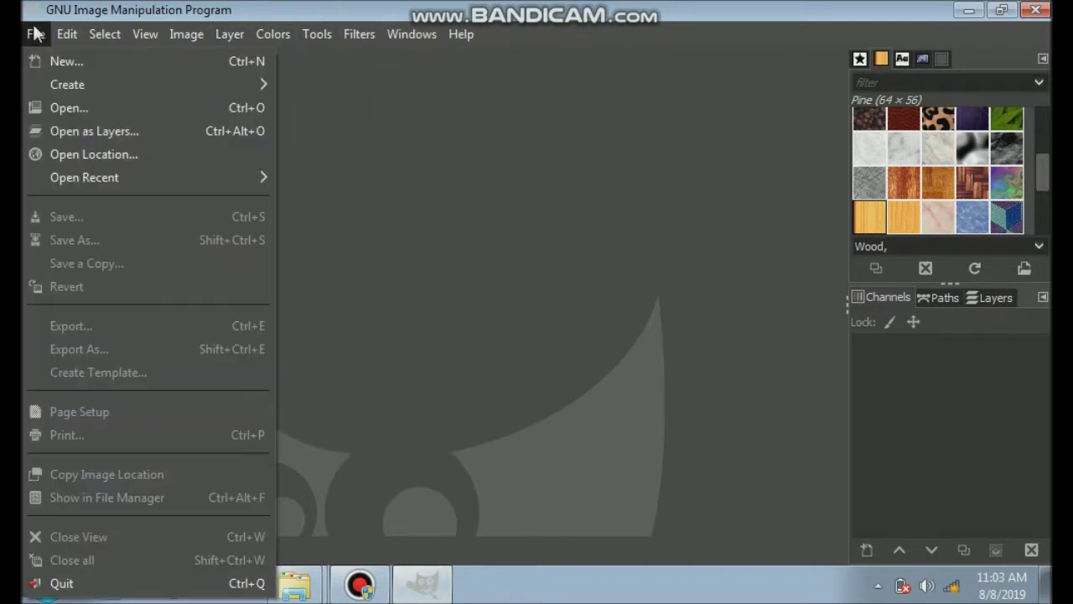
pyautogui.click(101, 112)
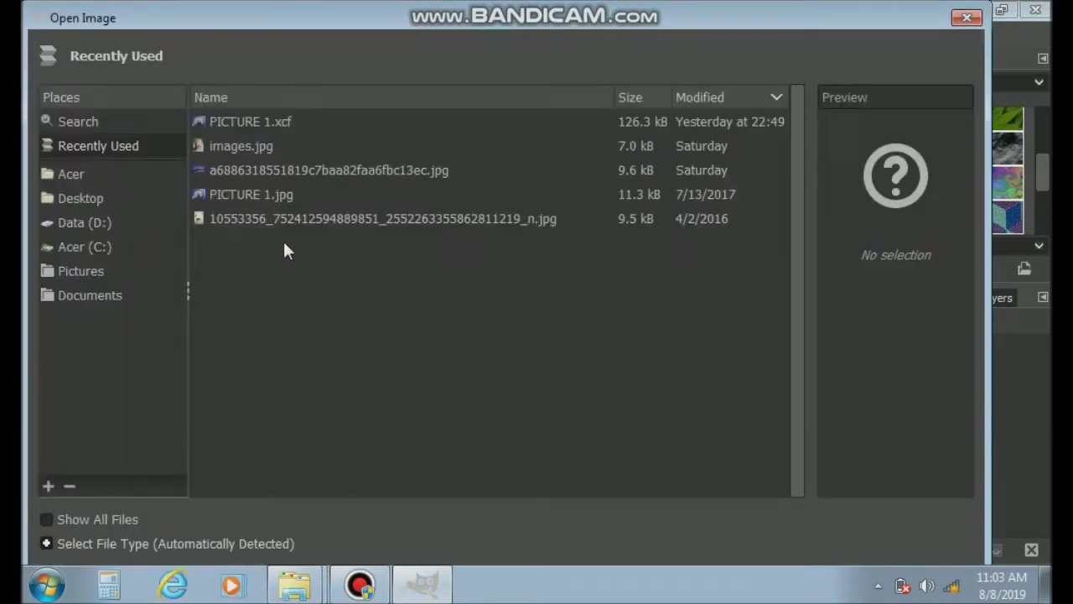
pyautogui.click(268, 115)
pyautogui.doubleClick(268, 115)
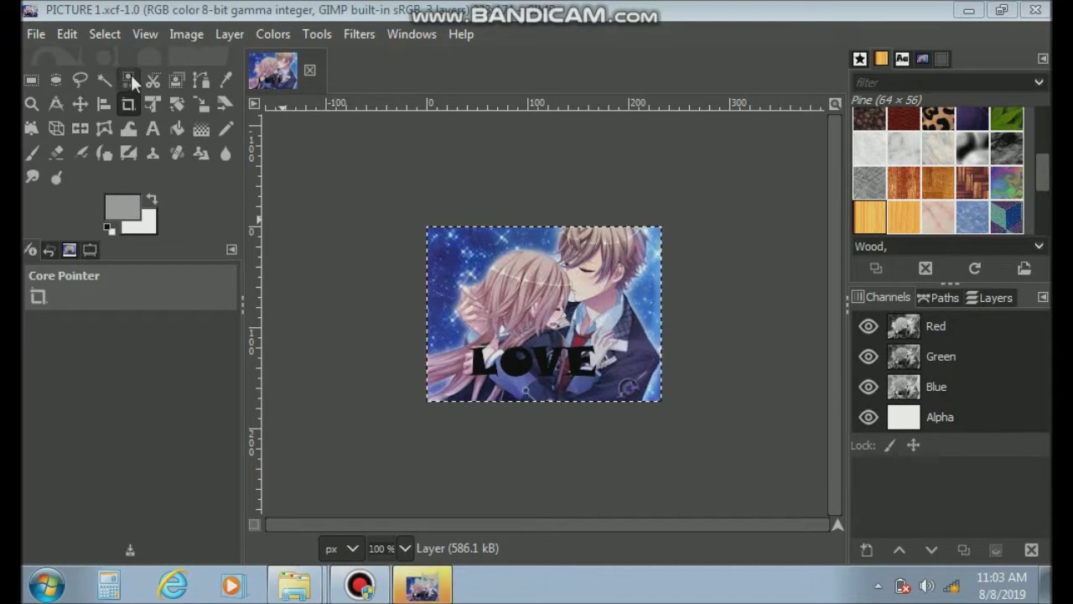
# - Scale the image up by a few pixels in width and height, keeping the proportions linked
pyautogui.click(186, 35)
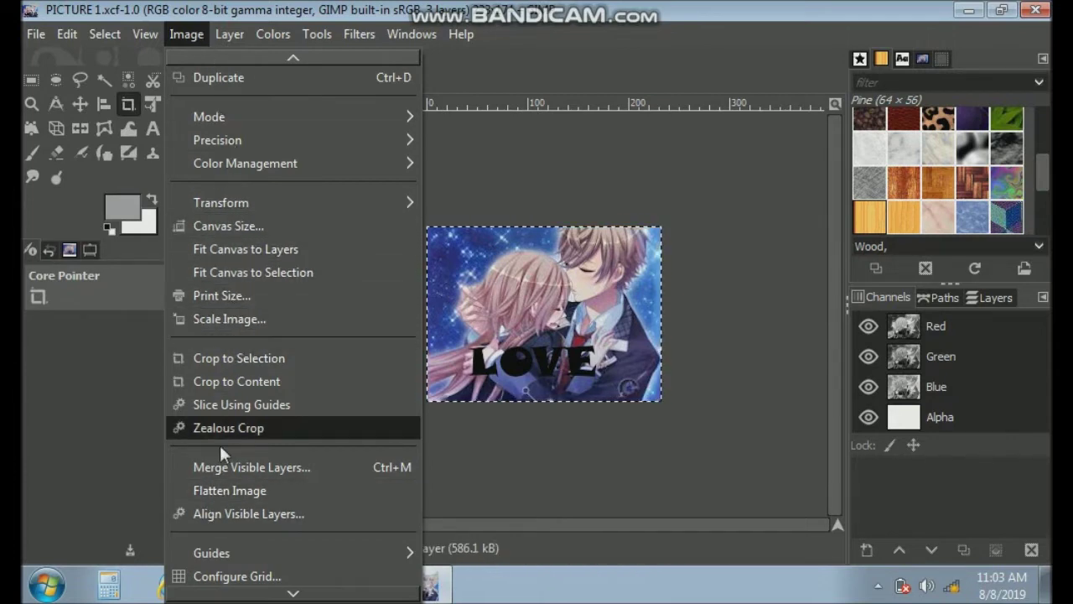
pyautogui.click(225, 317)
pyautogui.click(526, 263)
pyautogui.click(526, 263)
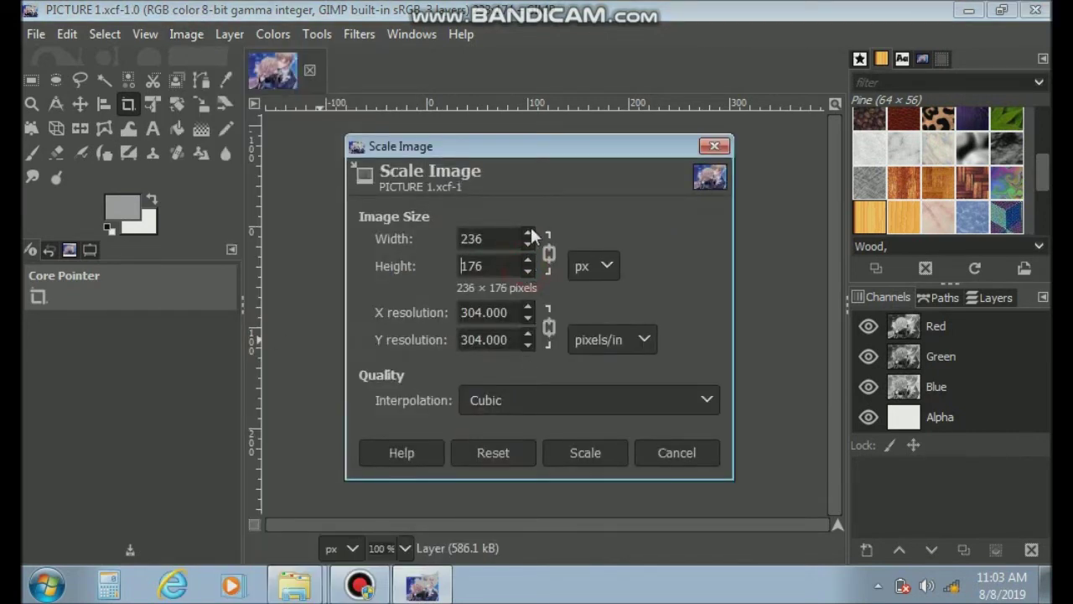
pyautogui.click(527, 235)
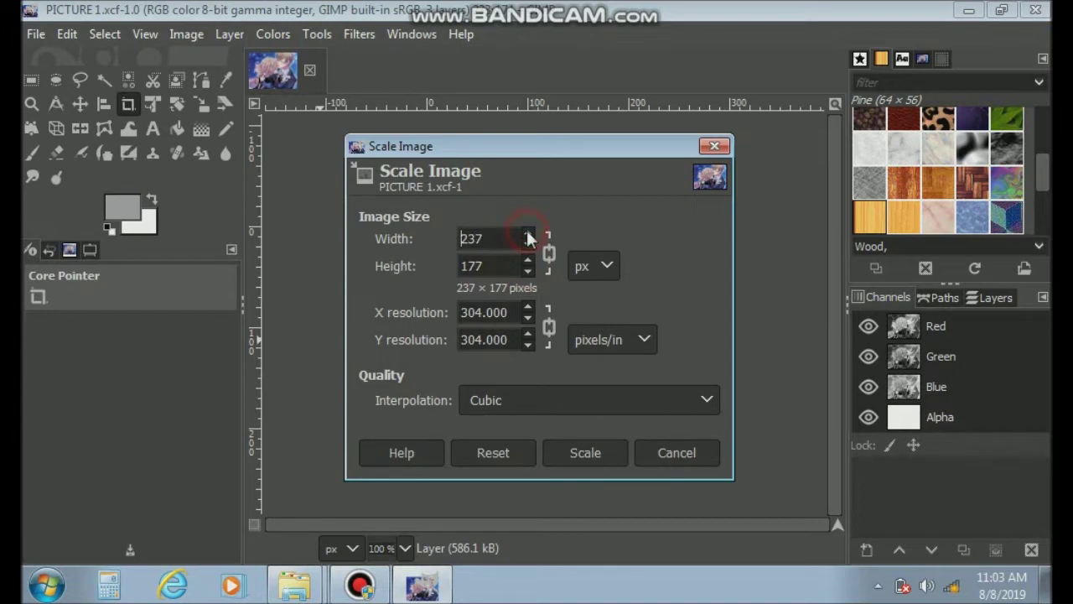
pyautogui.click(607, 266)
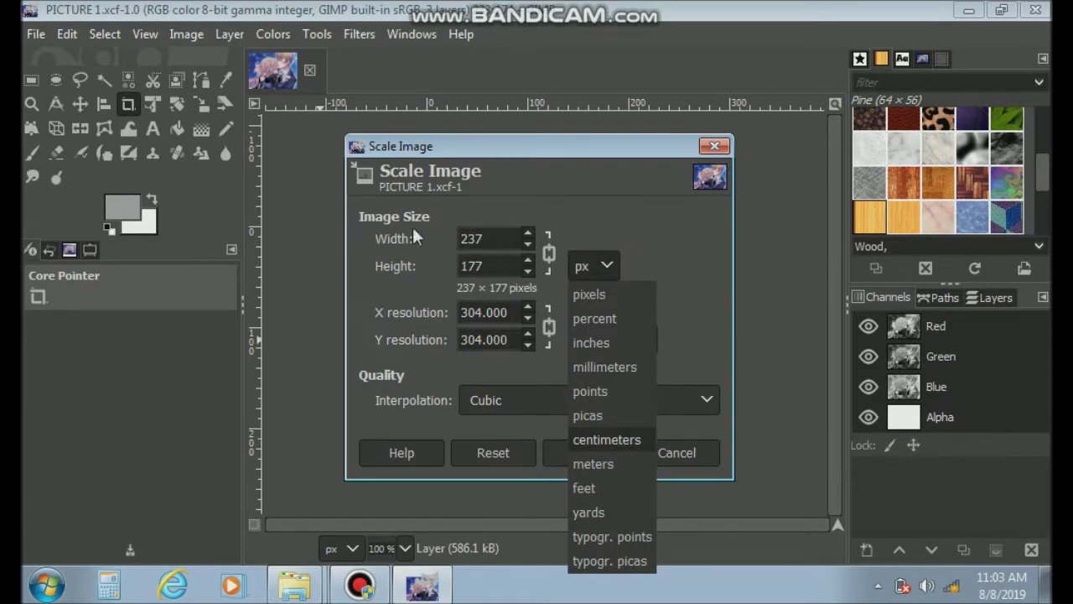
pyautogui.click(525, 258)
pyautogui.click(527, 260)
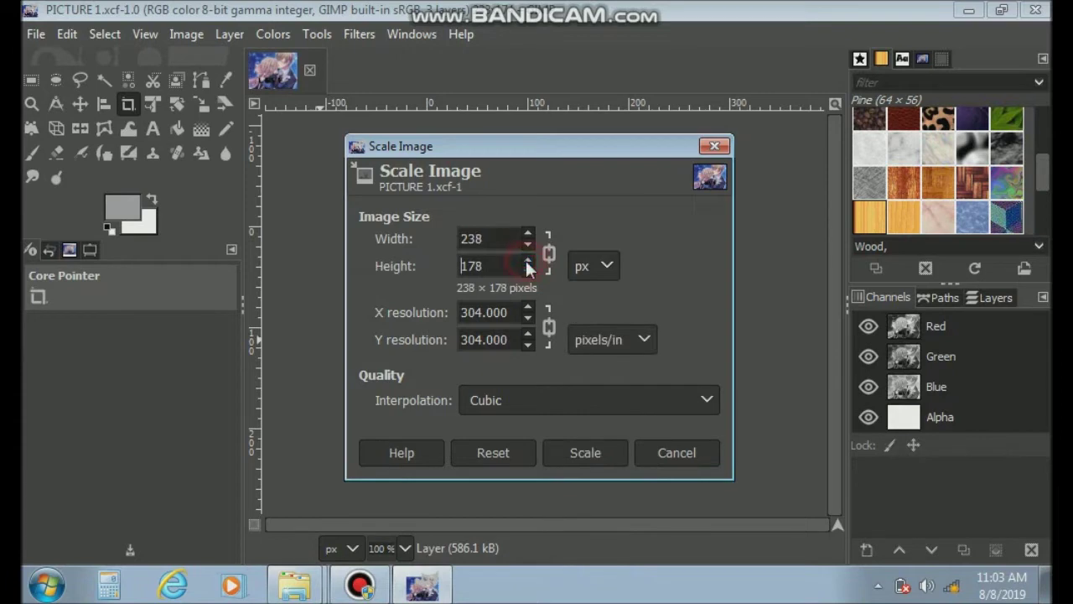
pyautogui.click(527, 259)
pyautogui.click(528, 318)
pyautogui.click(584, 453)
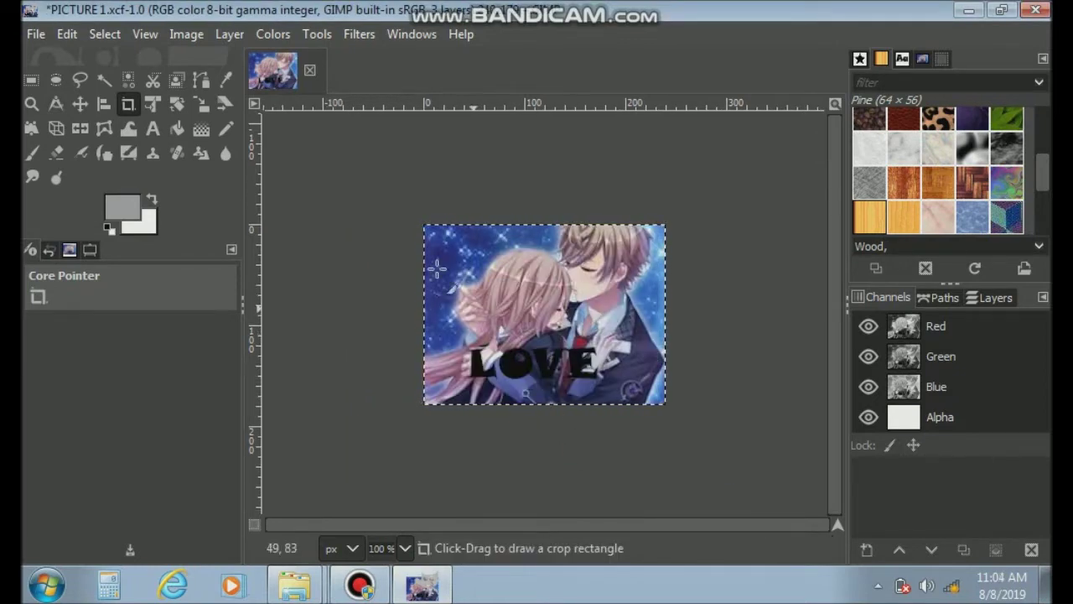
# - Crop the image in two passes, trimming a narrow border around the couple and the LOVE text
pyautogui.click(128, 108)
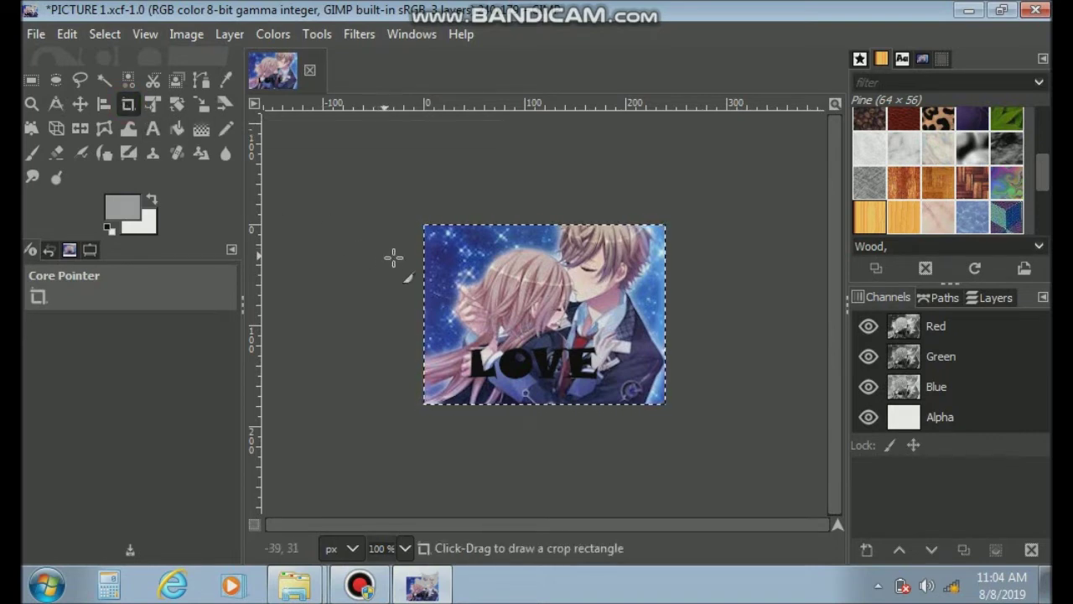
pyautogui.moveTo(428, 225); pyautogui.dragTo(669, 416)
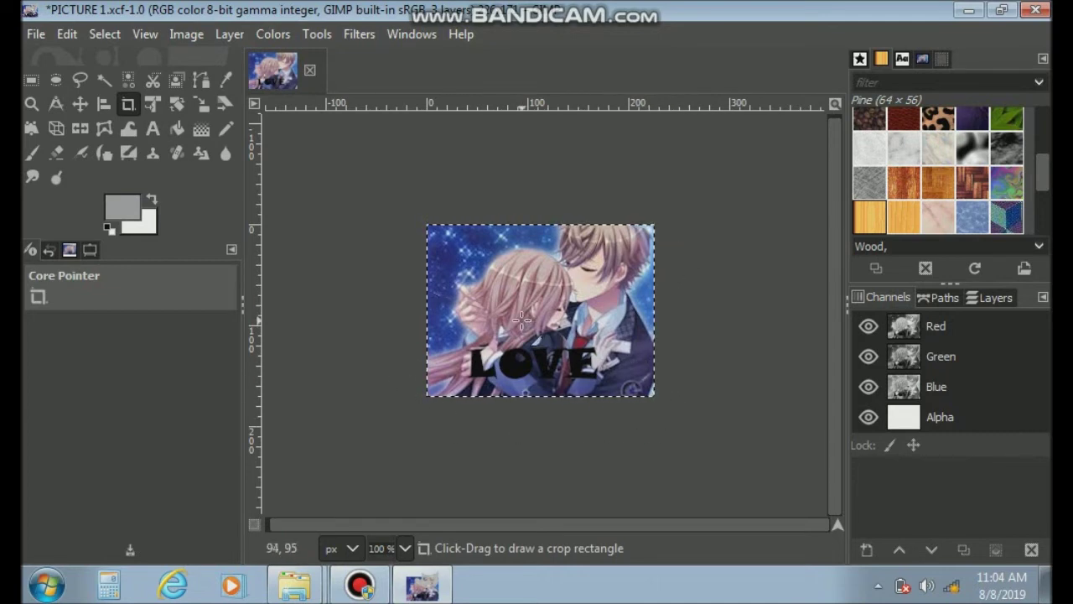
pyautogui.moveTo(447, 241); pyautogui.dragTo(664, 408)
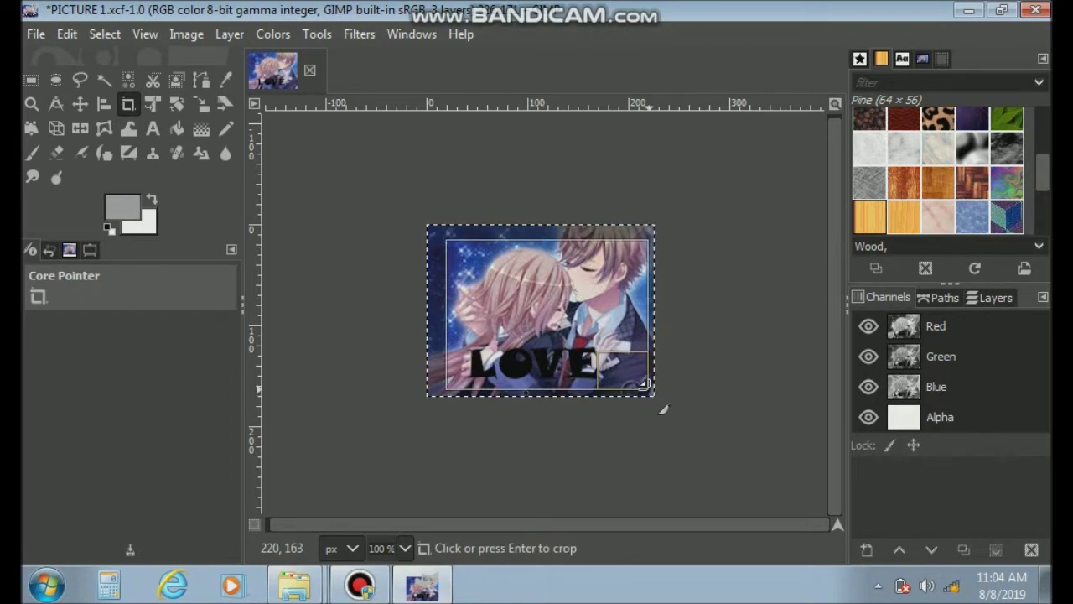
pyautogui.click(644, 383)
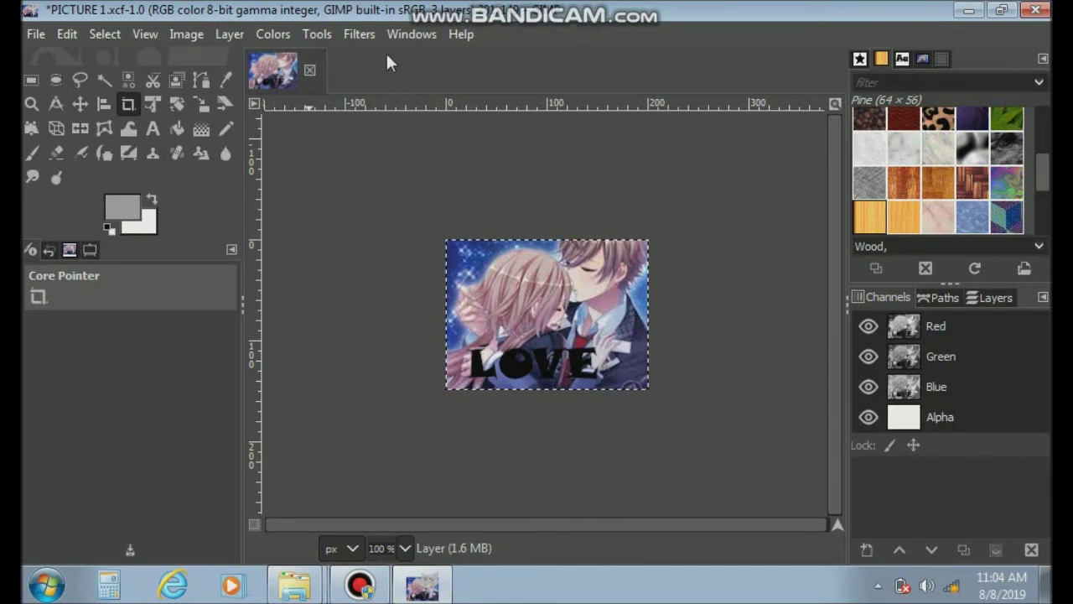
# - Edit the LOVE text layer with the Text tool, discarding its earlier modifications, and delete all its letters
pyautogui.click(313, 34)
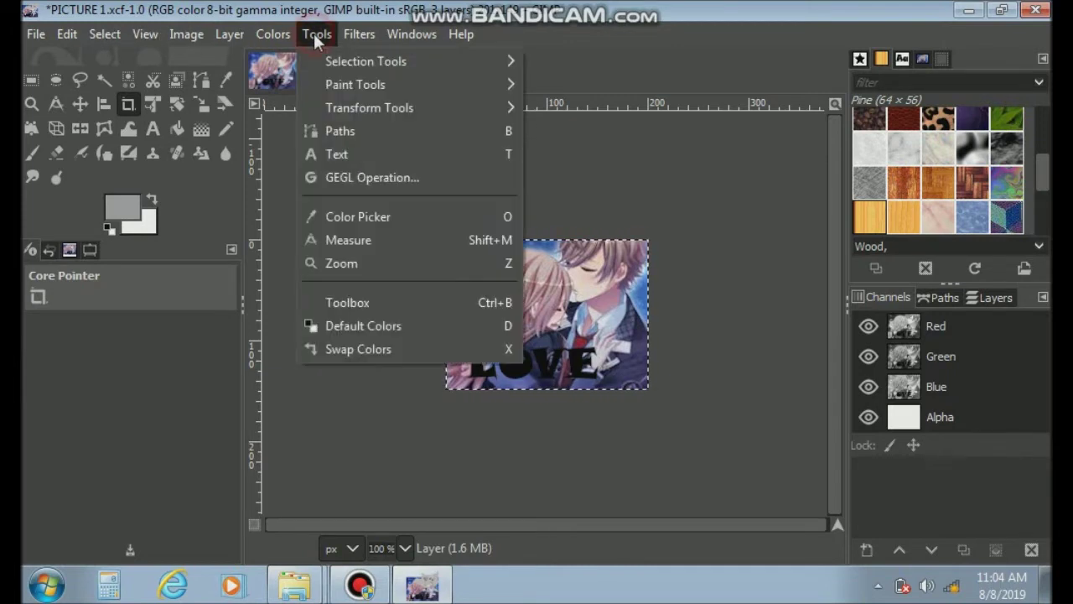
pyautogui.click(336, 156)
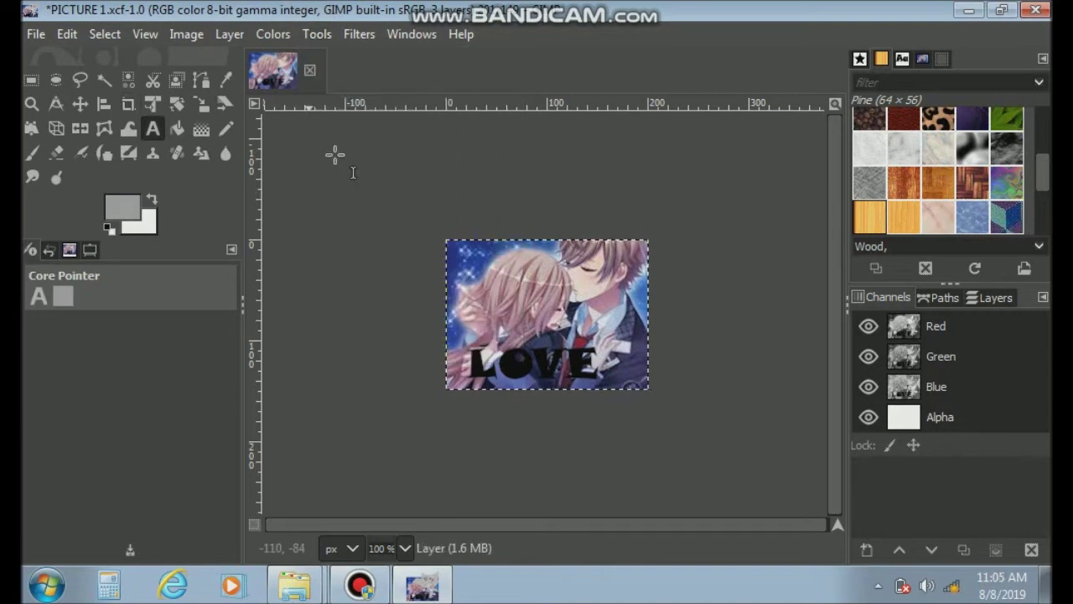
pyautogui.click(560, 359)
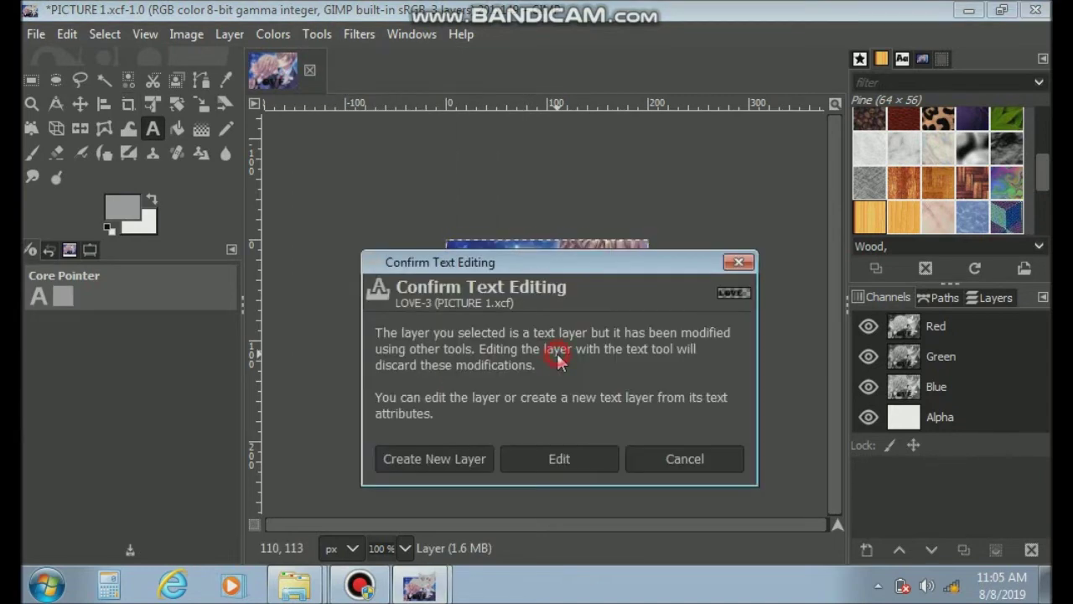
pyautogui.click(571, 454)
pyautogui.click(560, 362)
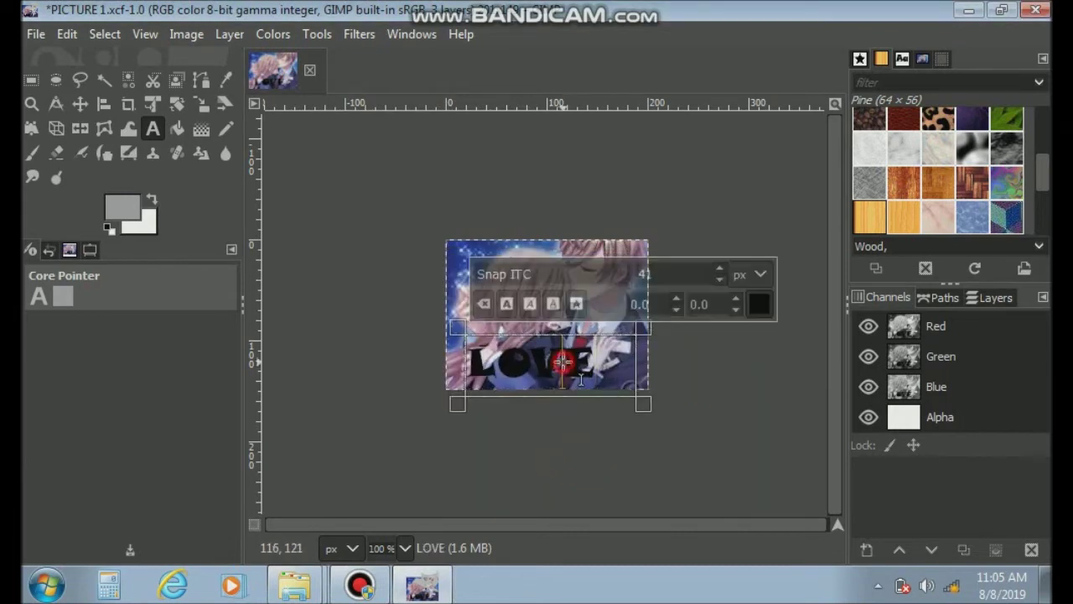
pyautogui.click(585, 364)
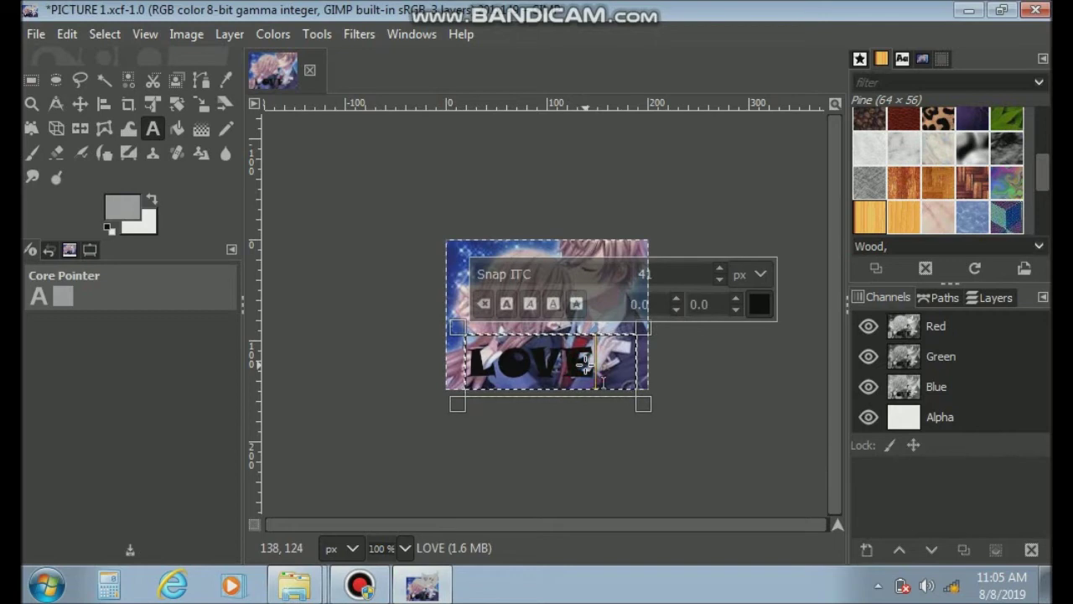
pyautogui.press('BackSpace')
pyautogui.press('BackSpace')
pyautogui.press('BackSpace')
pyautogui.press('BackSpace')
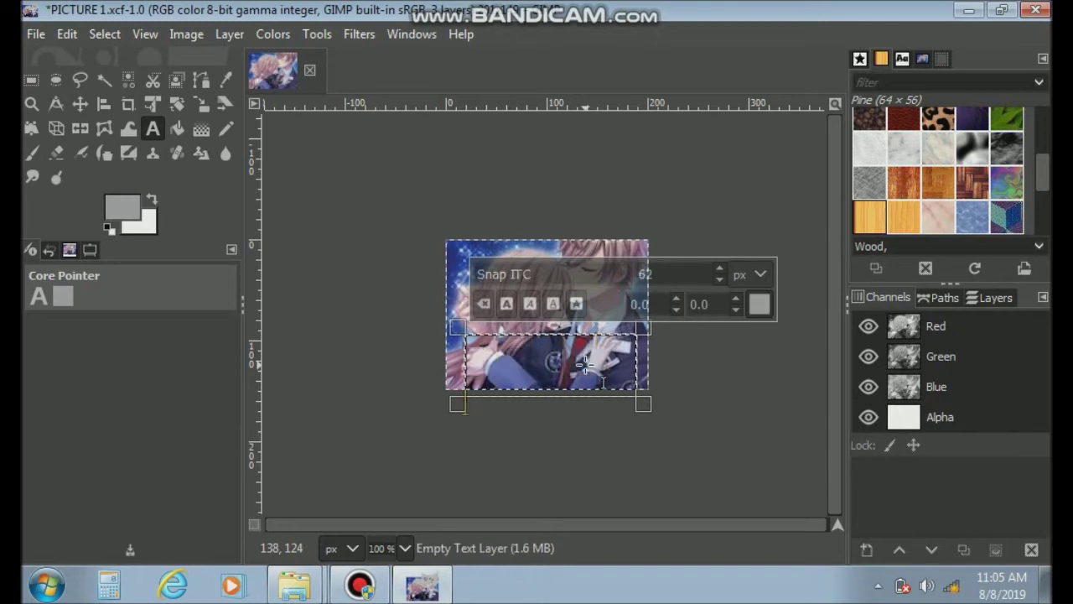
pyautogui.write('mean')
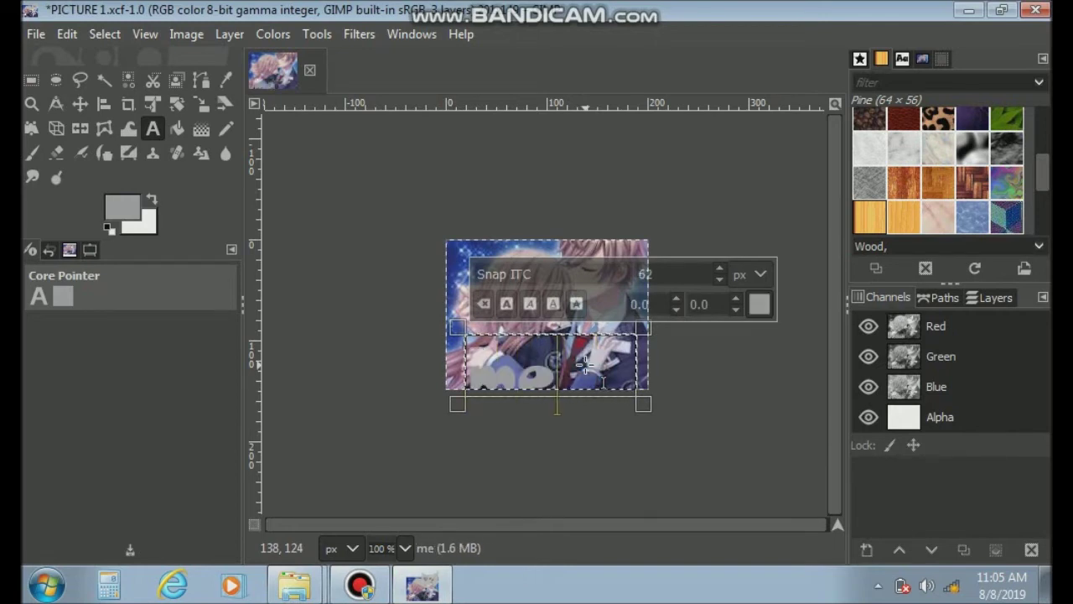
pyautogui.press('BackSpace')
pyautogui.press('BackSpace')
pyautogui.press('BackSpace')
pyautogui.press('BackSpace')
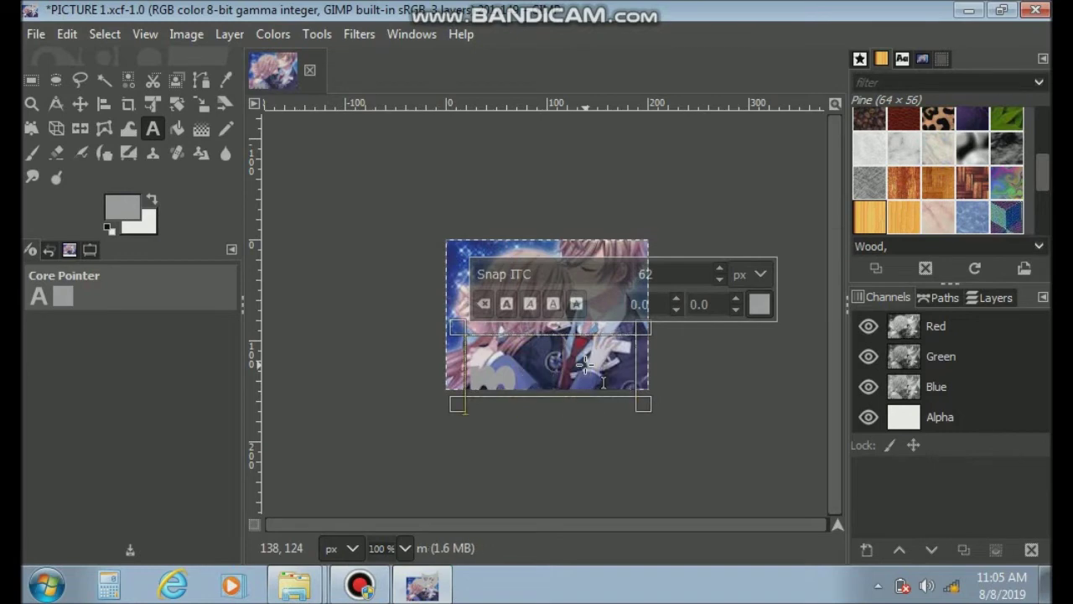
# - Enter the capitalized text LOVE in the emptied text layer
pyautogui.press('capslock')
pyautogui.write('LOVE')
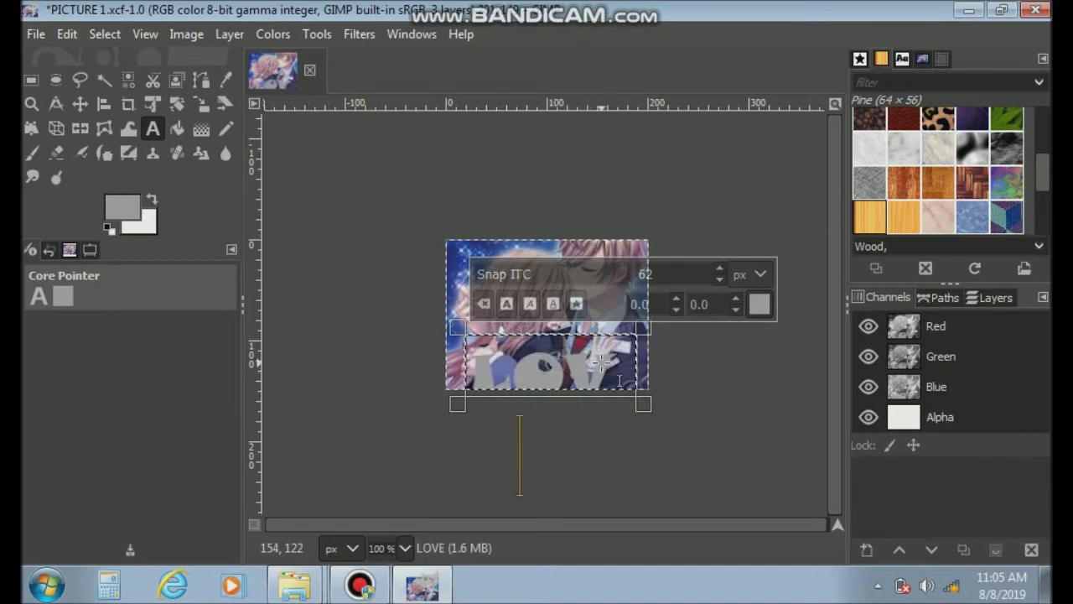
# - Select the letter O in the LOVE text and change its color to black (000000)
pyautogui.click(550, 387)
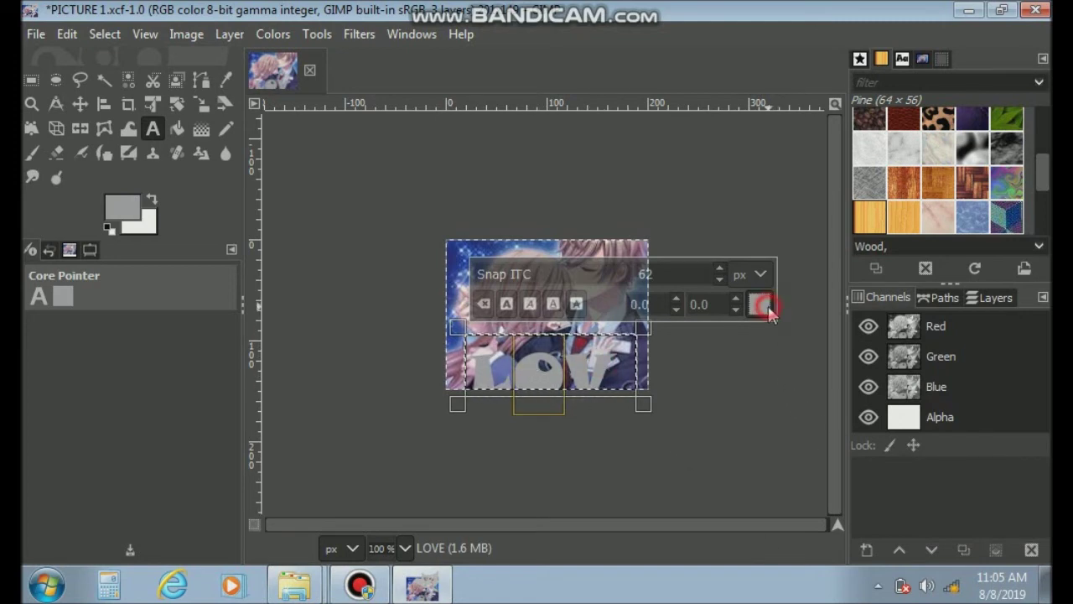
pyautogui.click(765, 306)
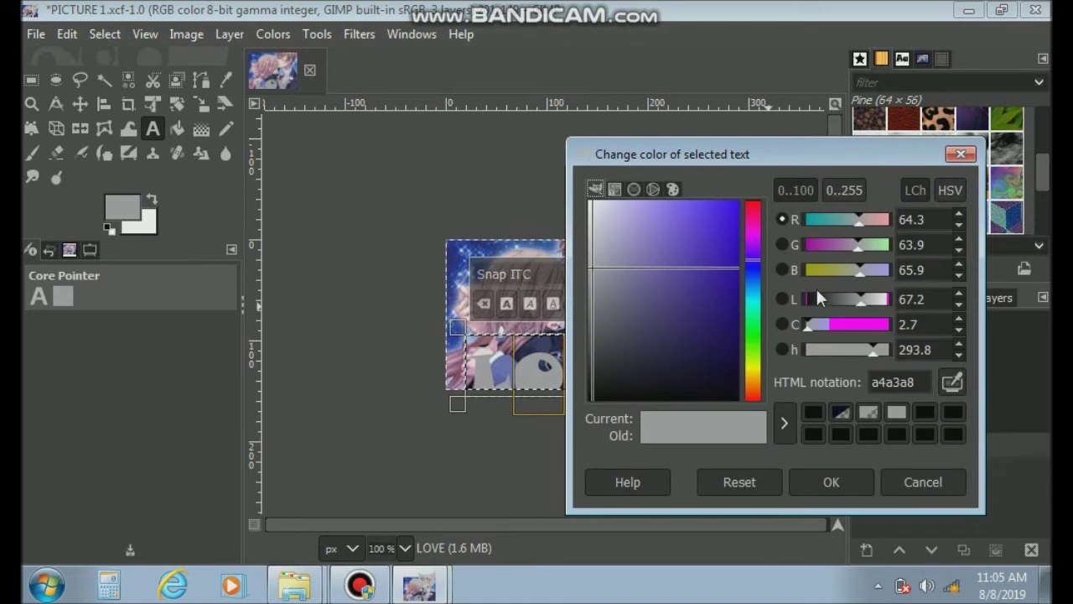
pyautogui.click(783, 270)
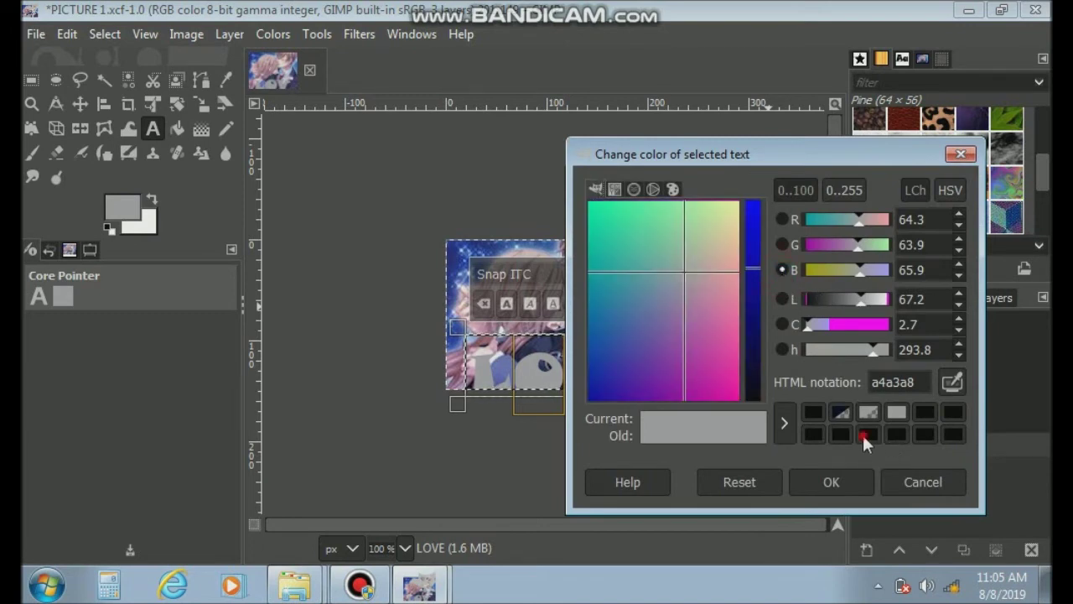
pyautogui.click(863, 434)
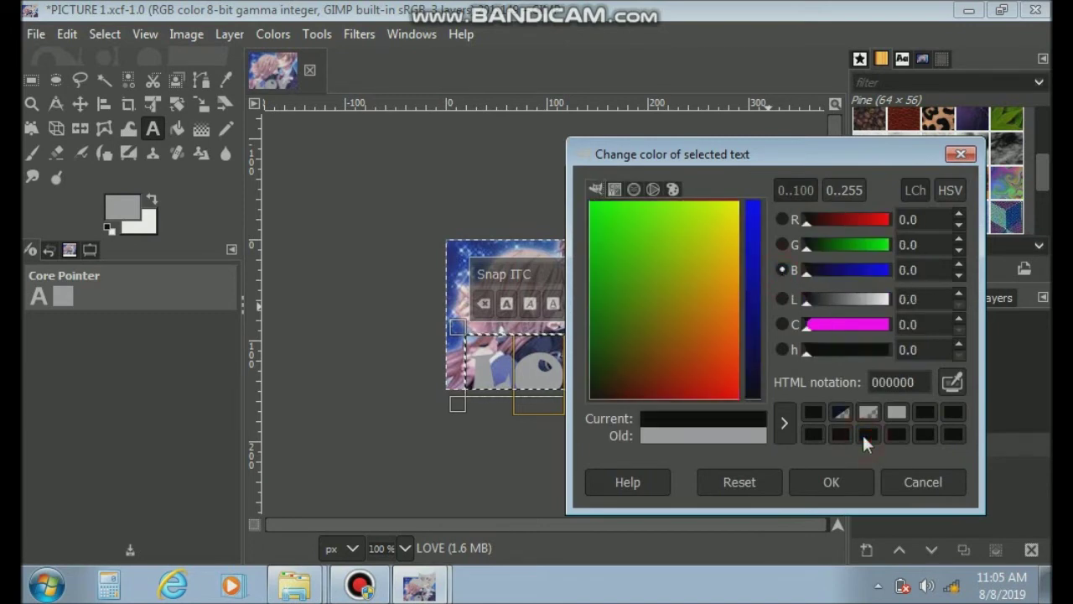
pyautogui.click(808, 483)
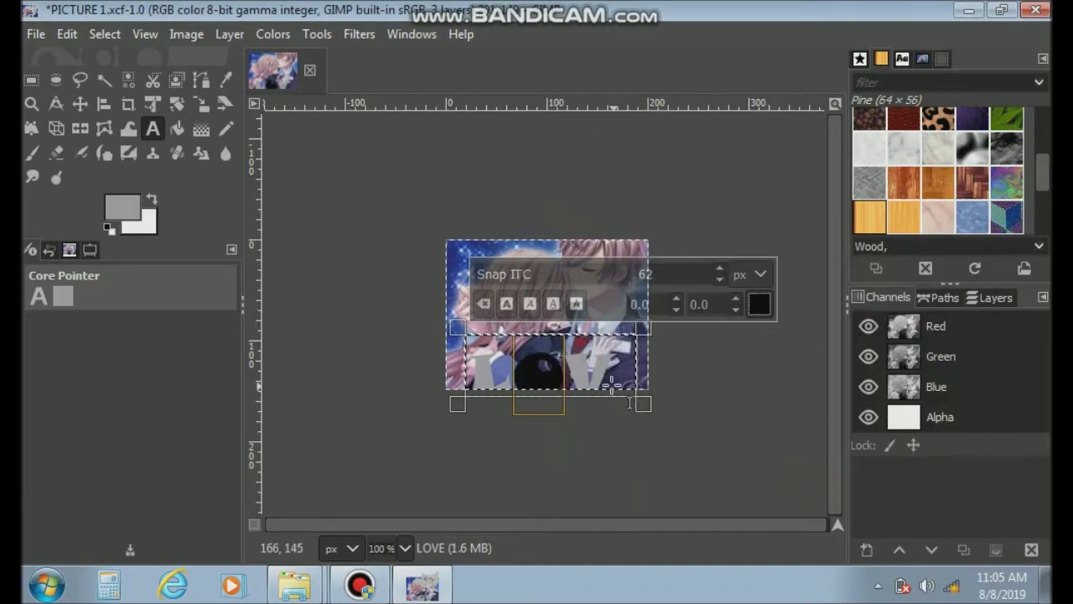
pyautogui.click(465, 346)
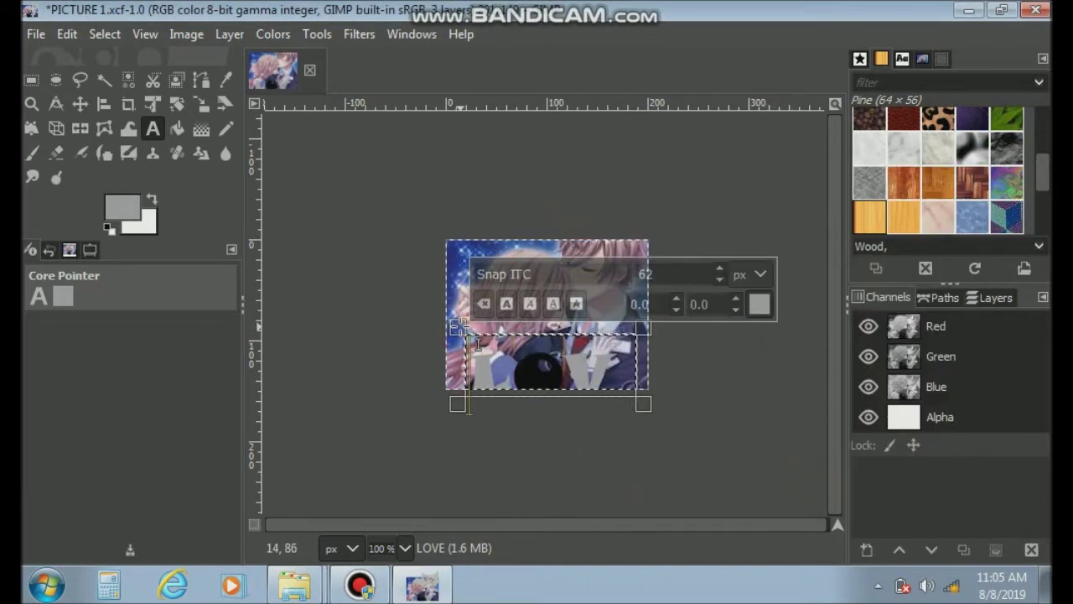
# - Show the image's layers and inspect the attributes of the topmost layer without changing them
pyautogui.click(1000, 298)
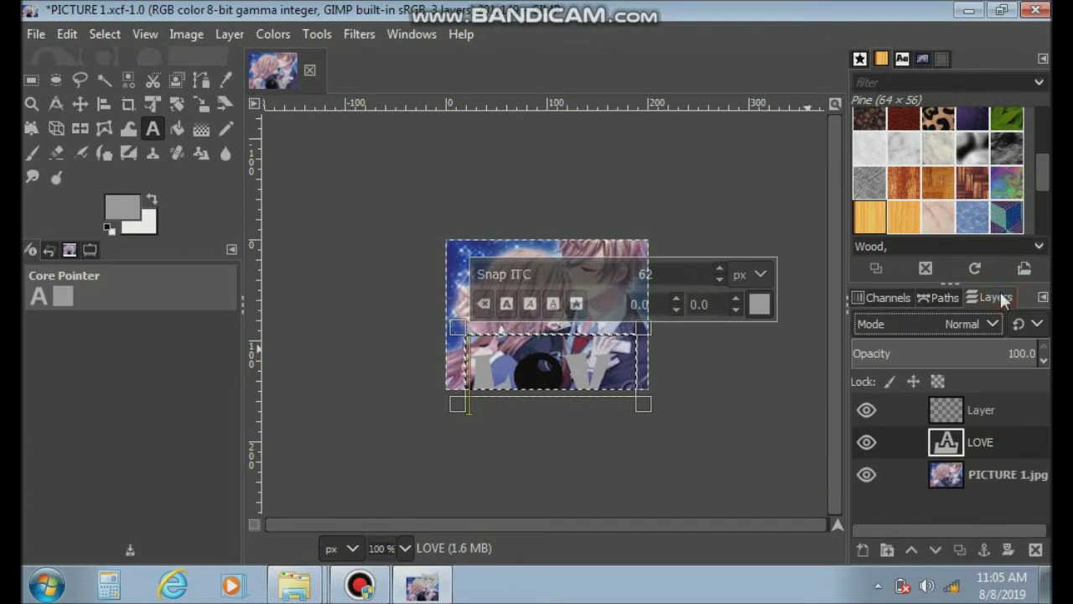
pyautogui.click(947, 416)
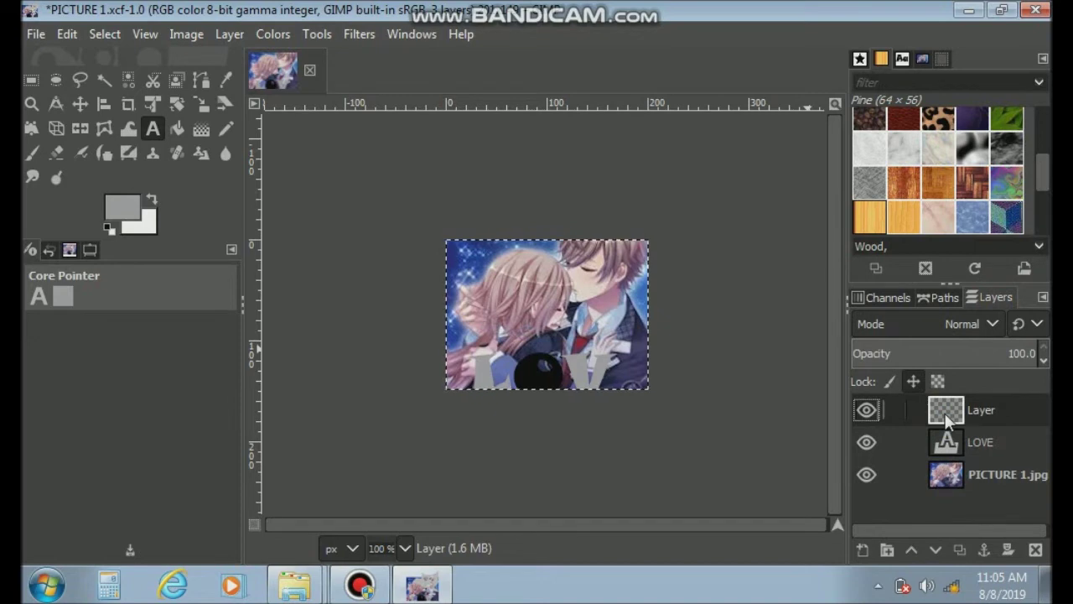
pyautogui.rightClick(945, 413)
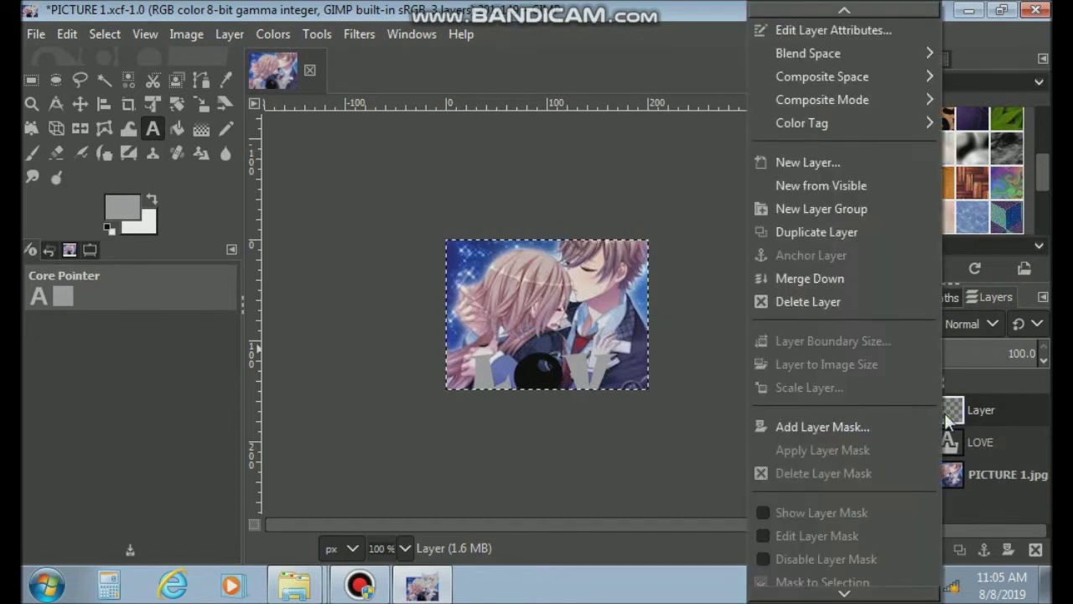
pyautogui.click(851, 25)
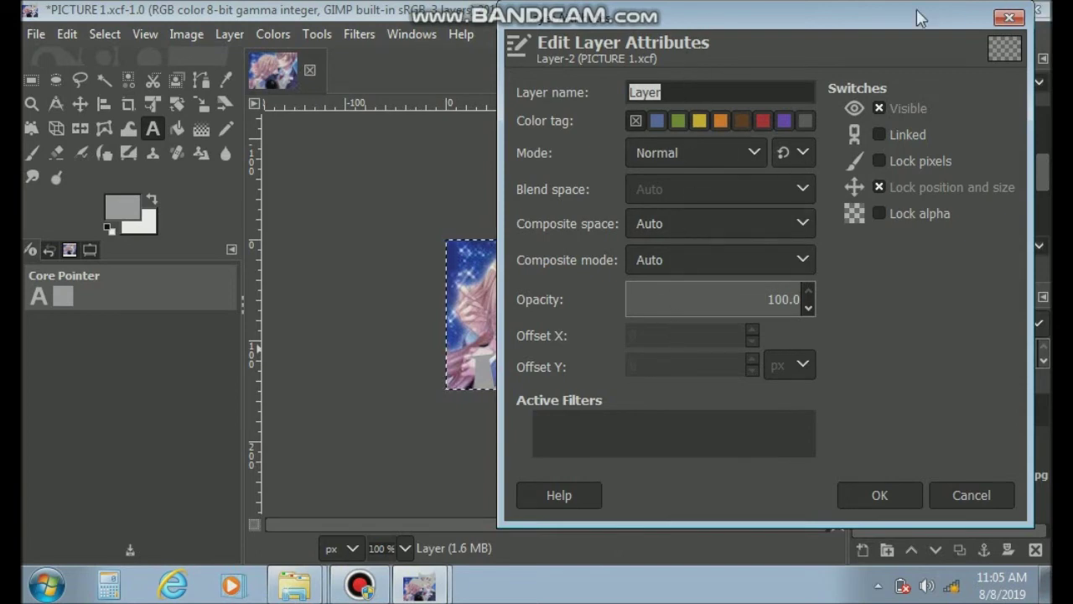
pyautogui.click(1010, 17)
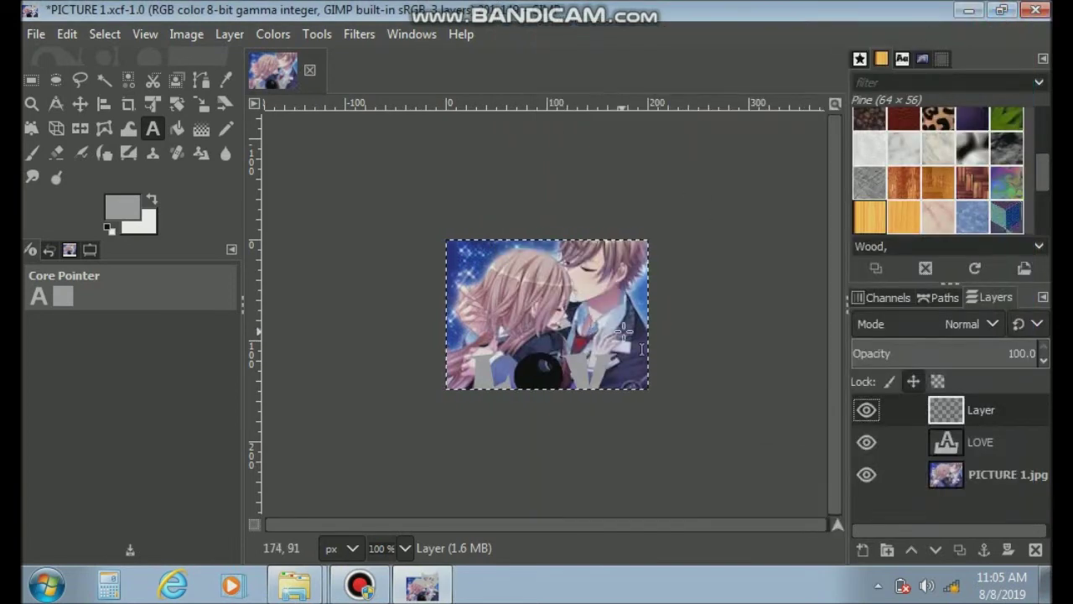
# - Select each of the three layers in turn to compare their boundaries, ending on the topmost layer
pyautogui.click(964, 416)
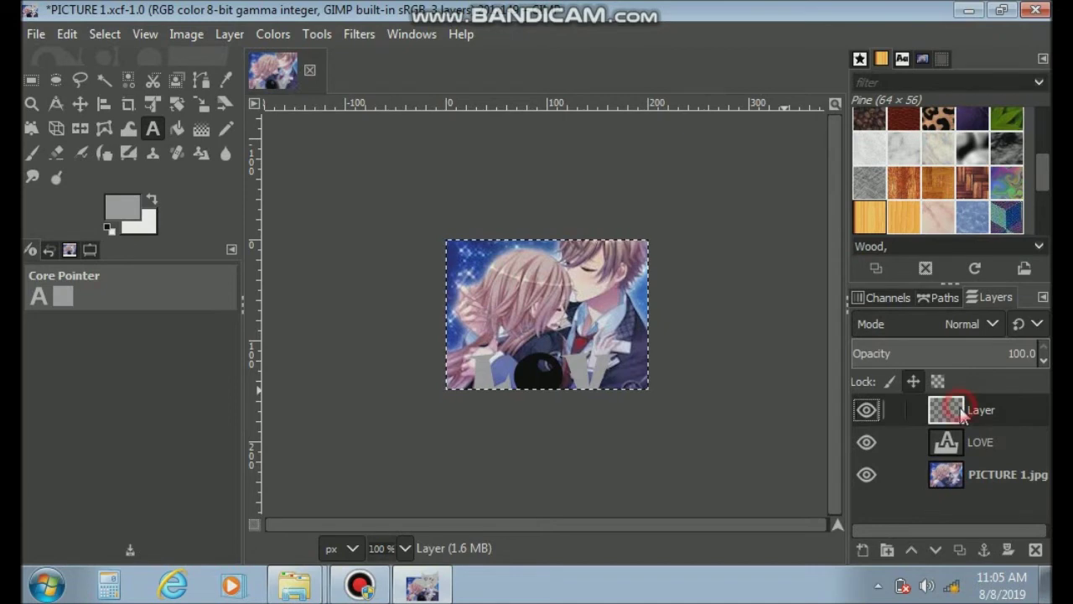
pyautogui.click(955, 433)
pyautogui.click(952, 473)
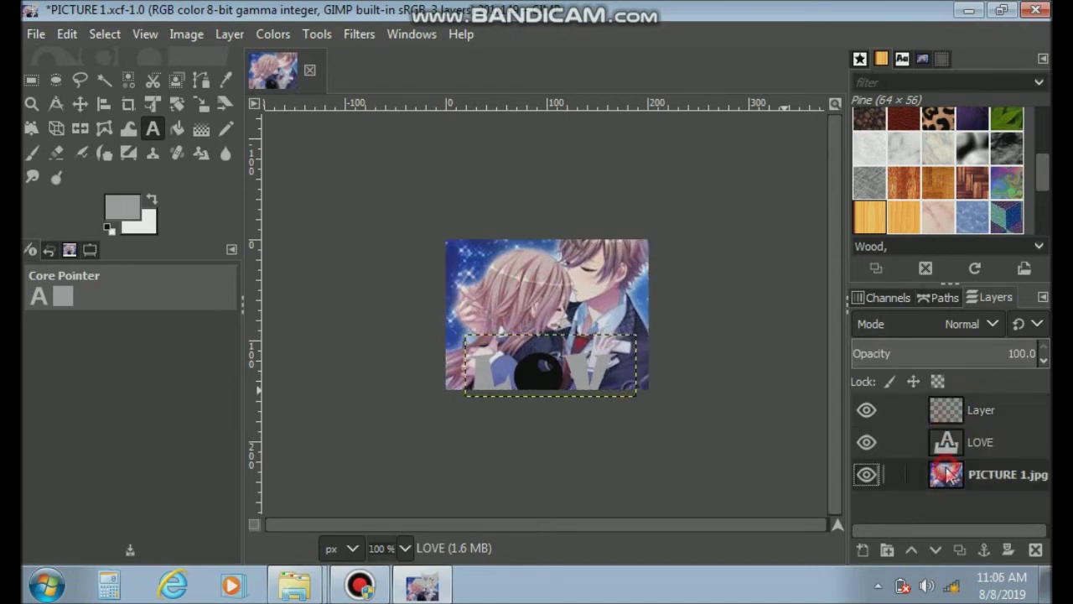
pyautogui.click(941, 402)
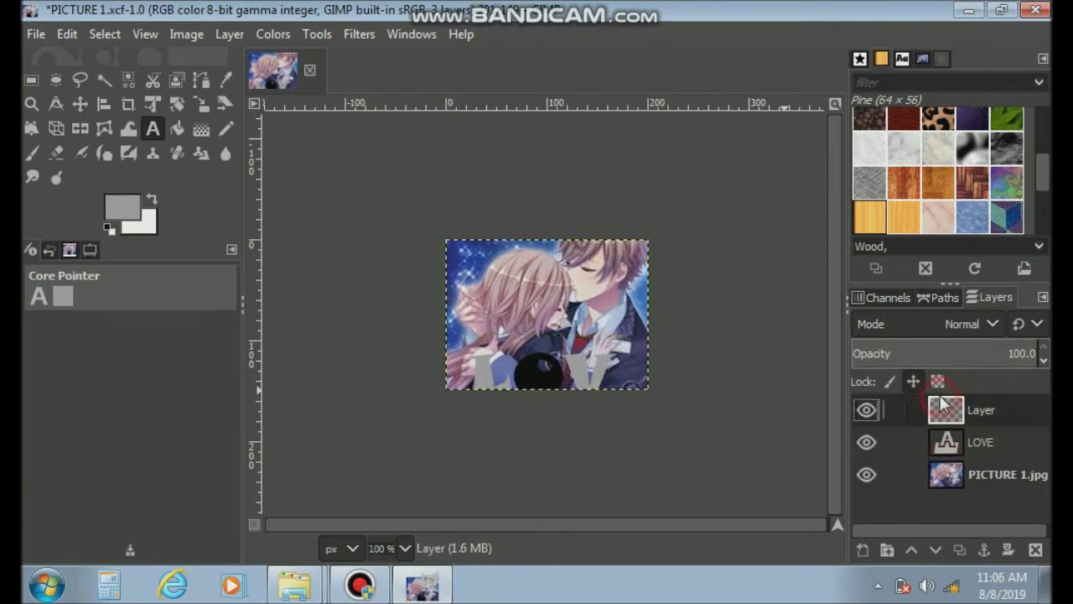
# - Lower the topmost layer's opacity to 99 and restore it to 100
pyautogui.click(1043, 361)
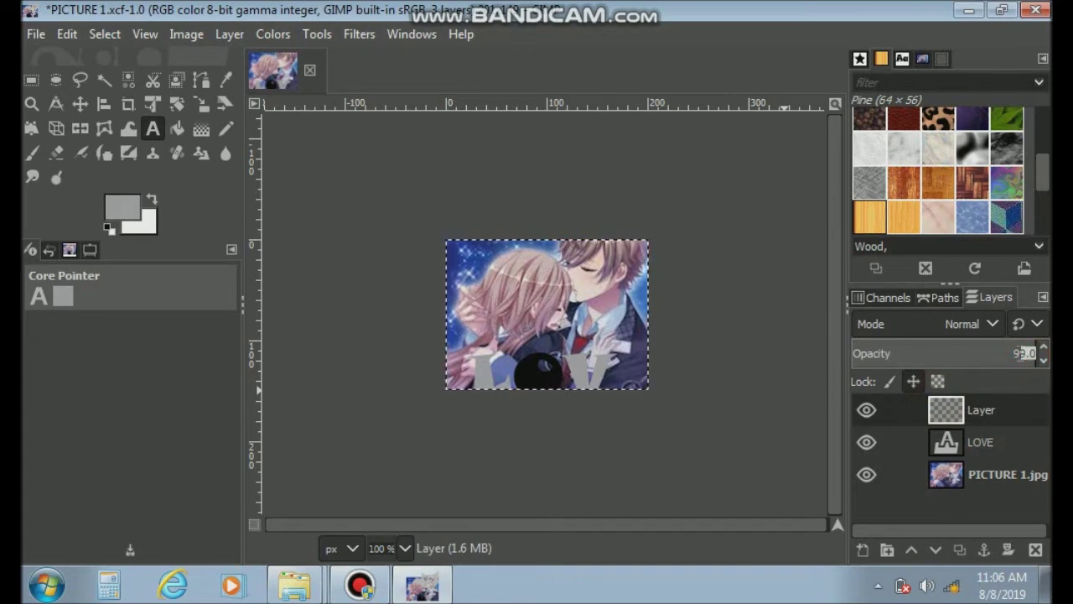
pyautogui.moveTo(1028, 355); pyautogui.dragTo(1012, 358)
pyautogui.click(1021, 353)
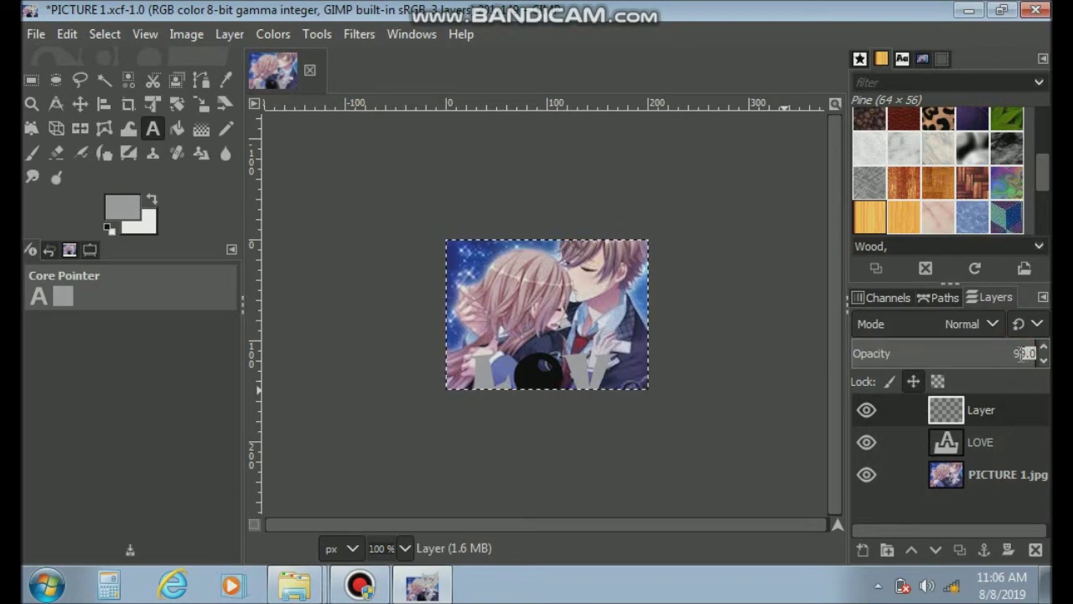
pyautogui.click(1024, 353)
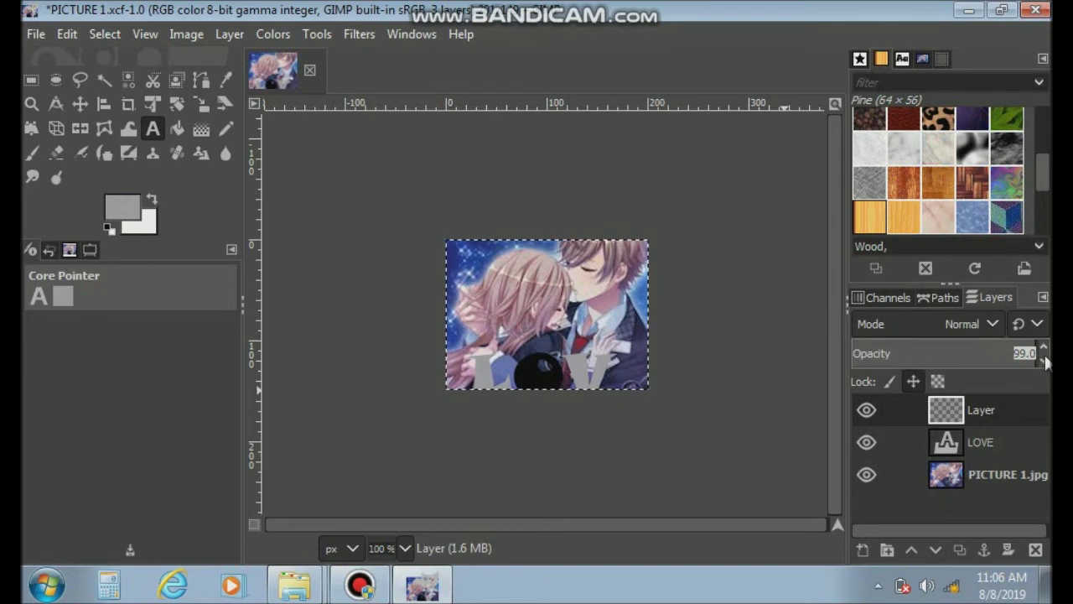
pyautogui.click(1044, 350)
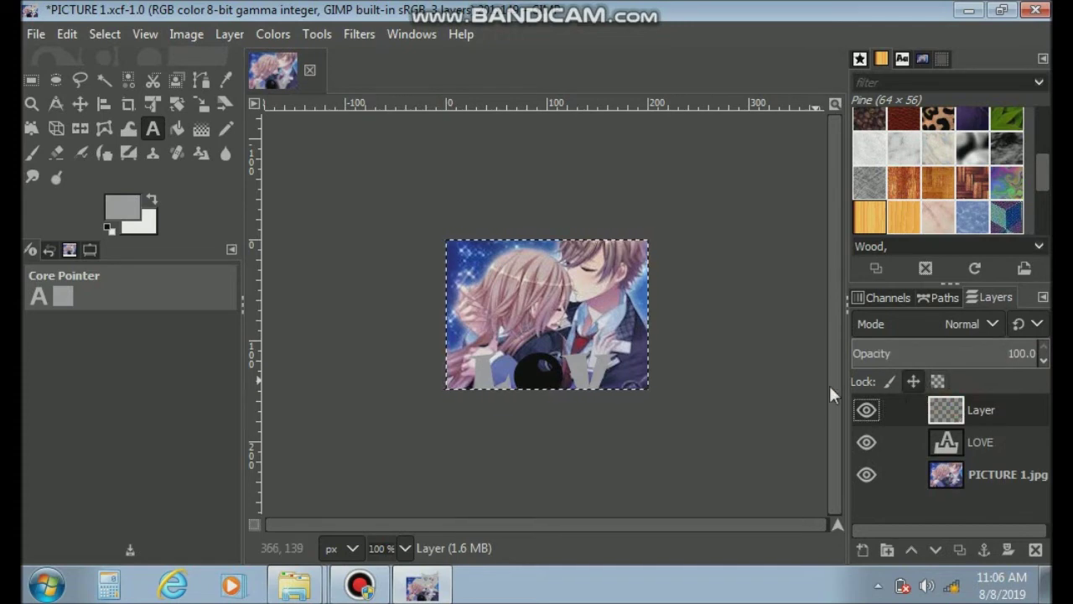
# - Look over the topmost layer's available commands, and toggle its visibility off and back on
pyautogui.rightClick(952, 406)
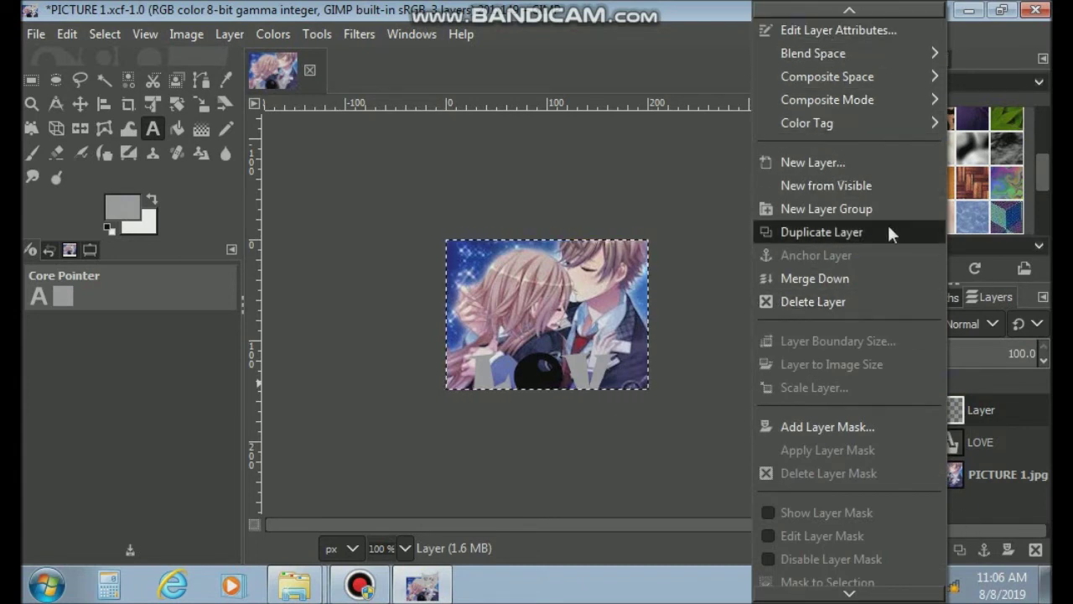
pyautogui.click(979, 406)
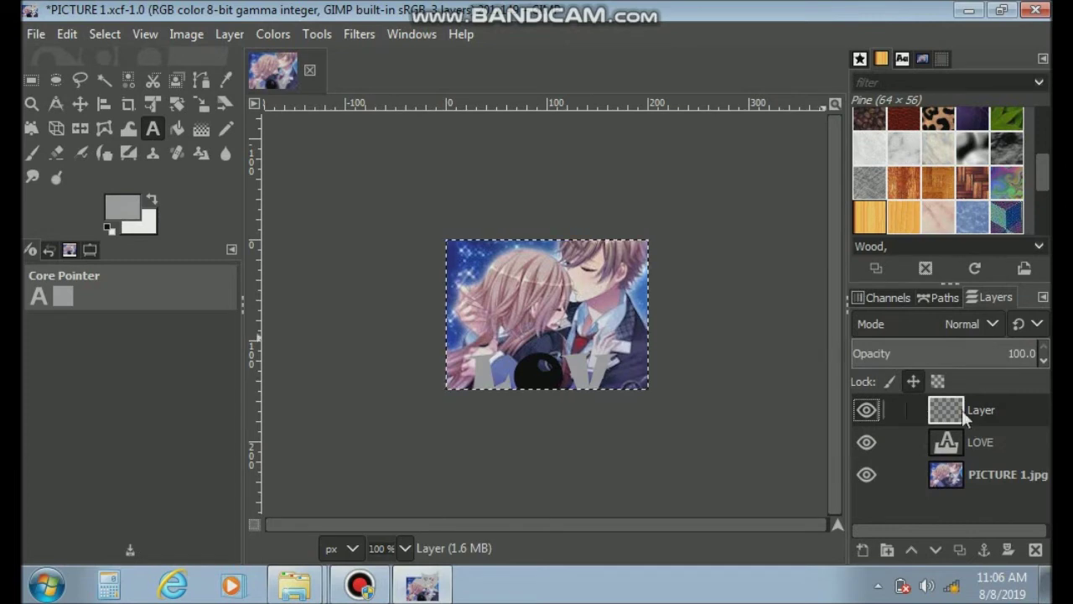
pyautogui.click(869, 410)
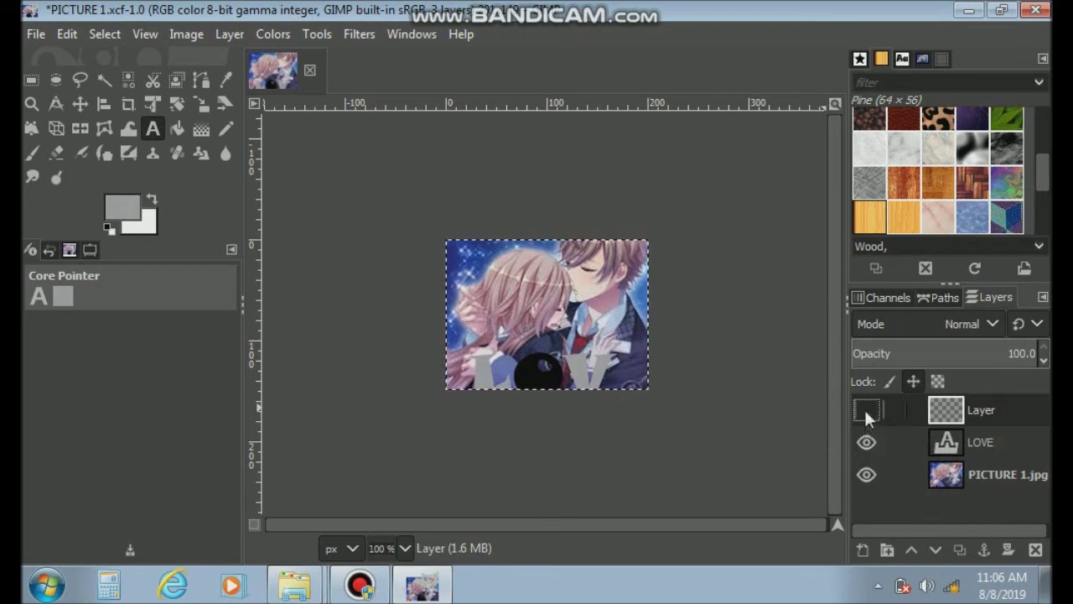
pyautogui.click(867, 413)
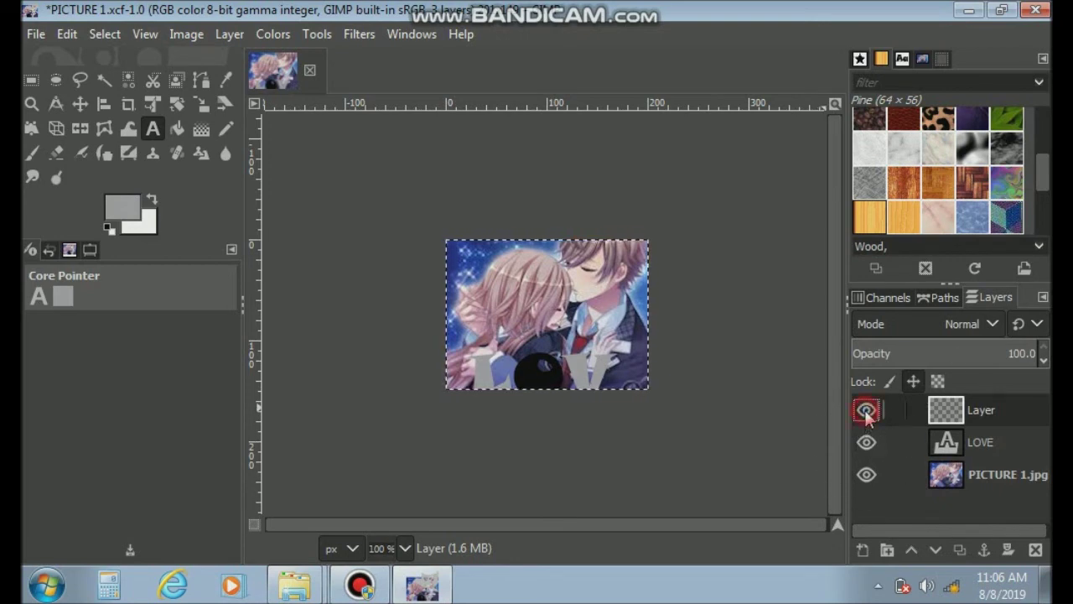
# - Duplicate the topmost layer and delete the copy again
pyautogui.rightClick(937, 409)
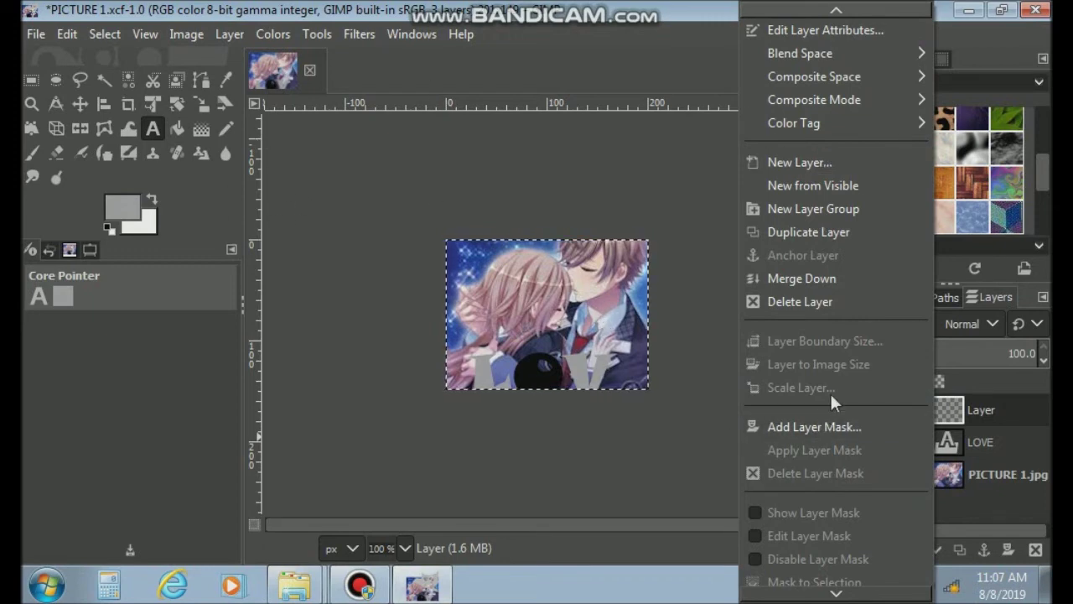
pyautogui.click(799, 233)
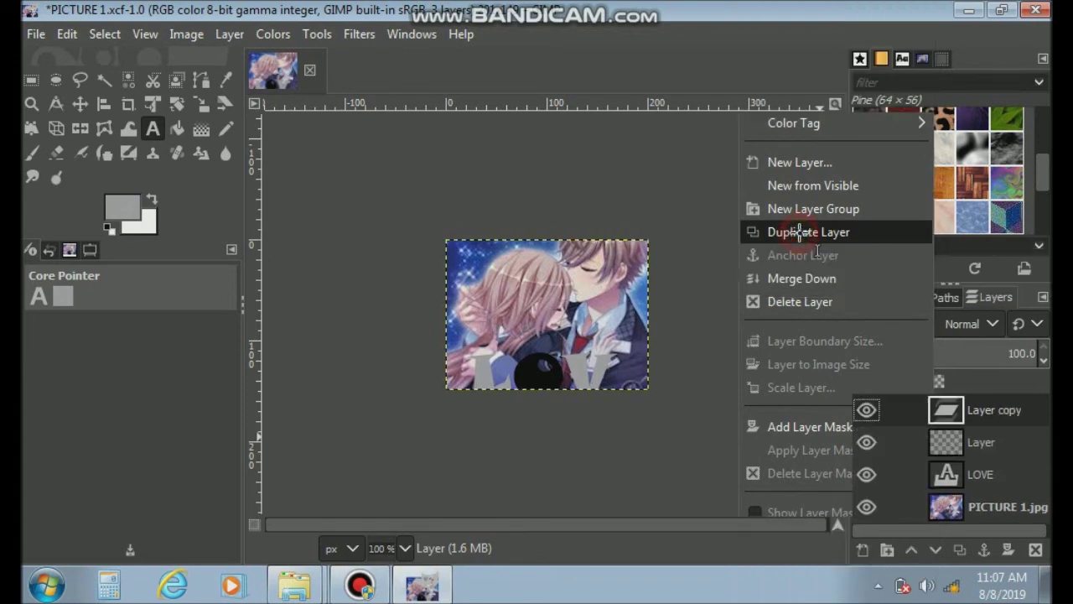
pyautogui.rightClick(947, 412)
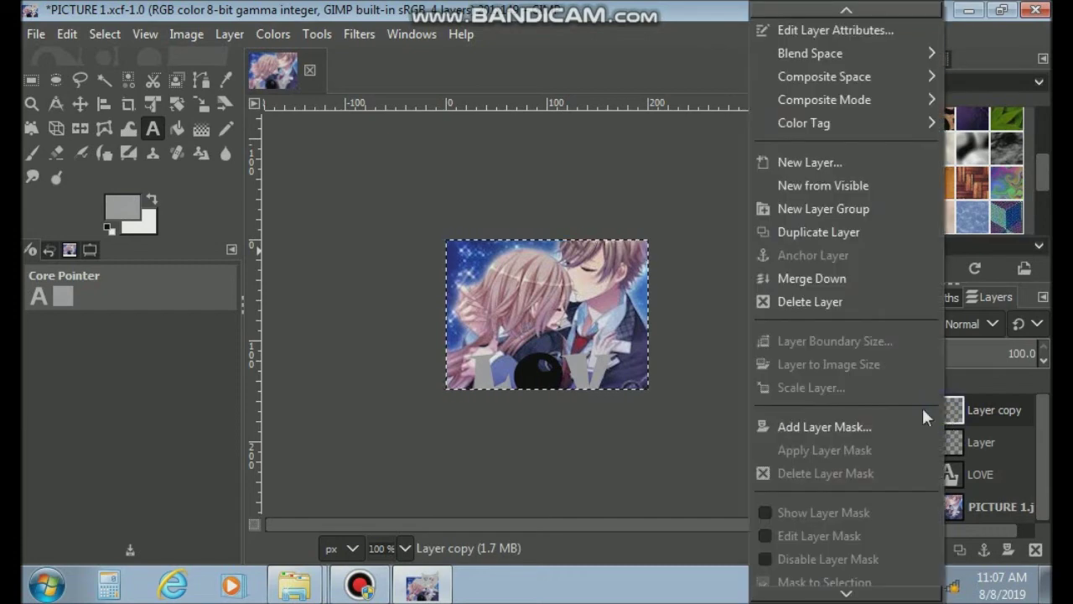
pyautogui.click(812, 302)
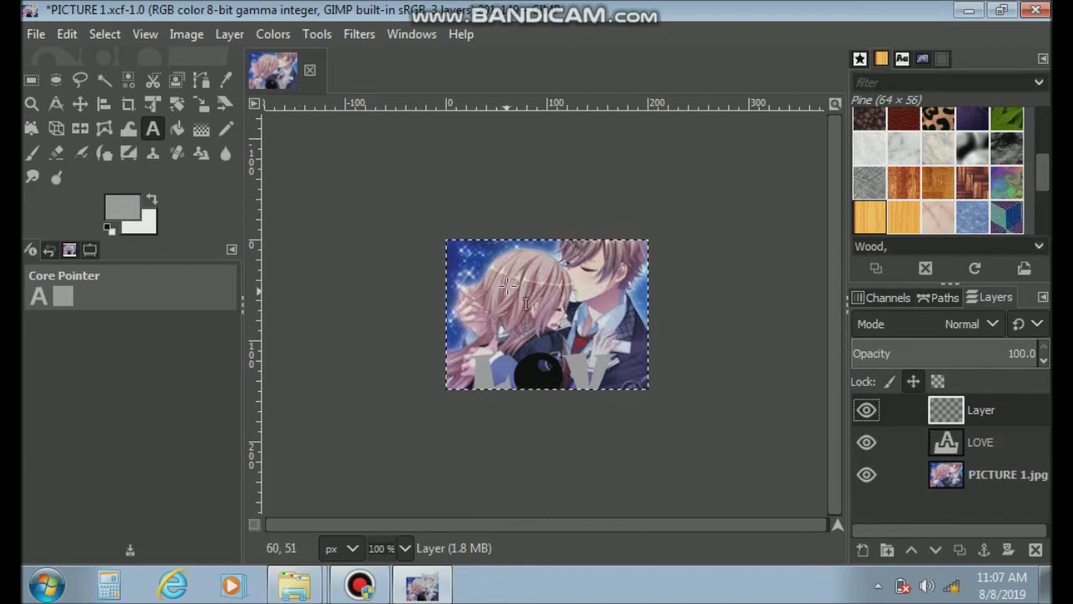
# - Apply a Brightness-Contrast adjustment to the topmost layer with brightness 3 and contrast 5
pyautogui.rightClick(369, 47)
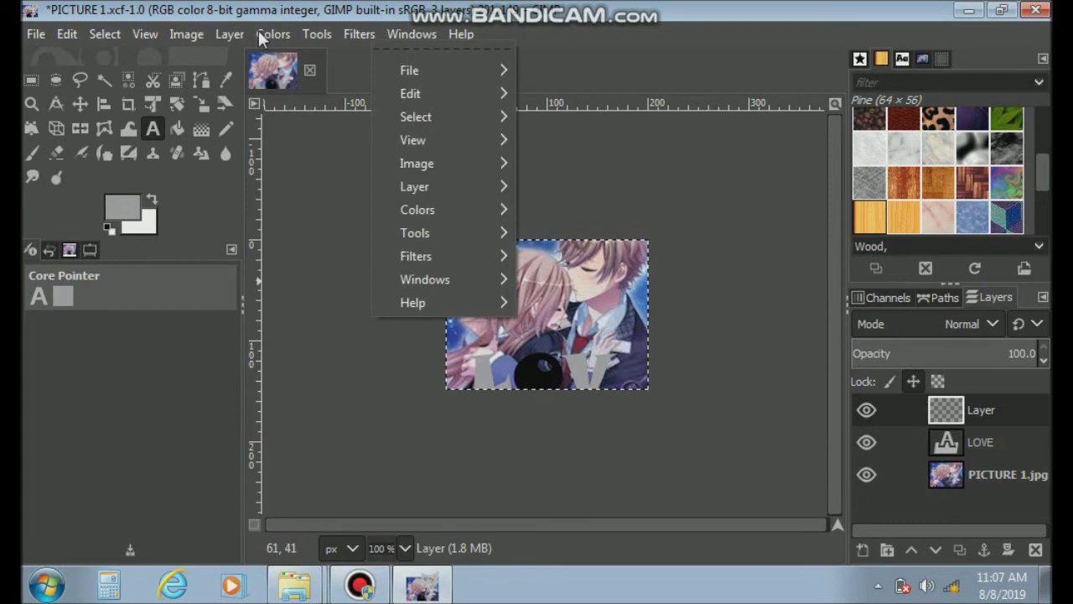
pyautogui.click(262, 37)
pyautogui.click(270, 35)
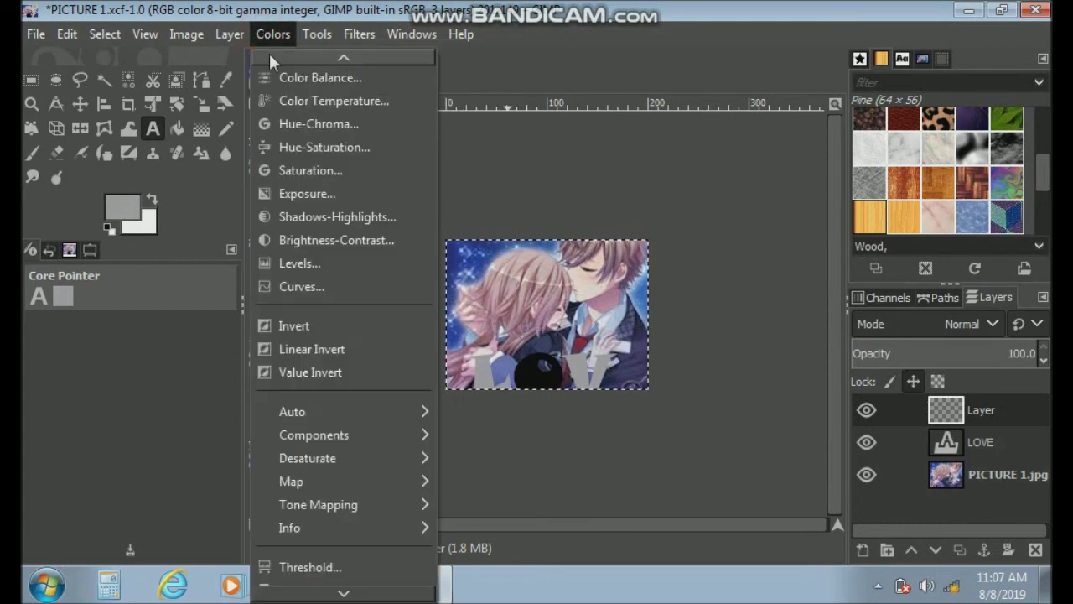
pyautogui.click(323, 241)
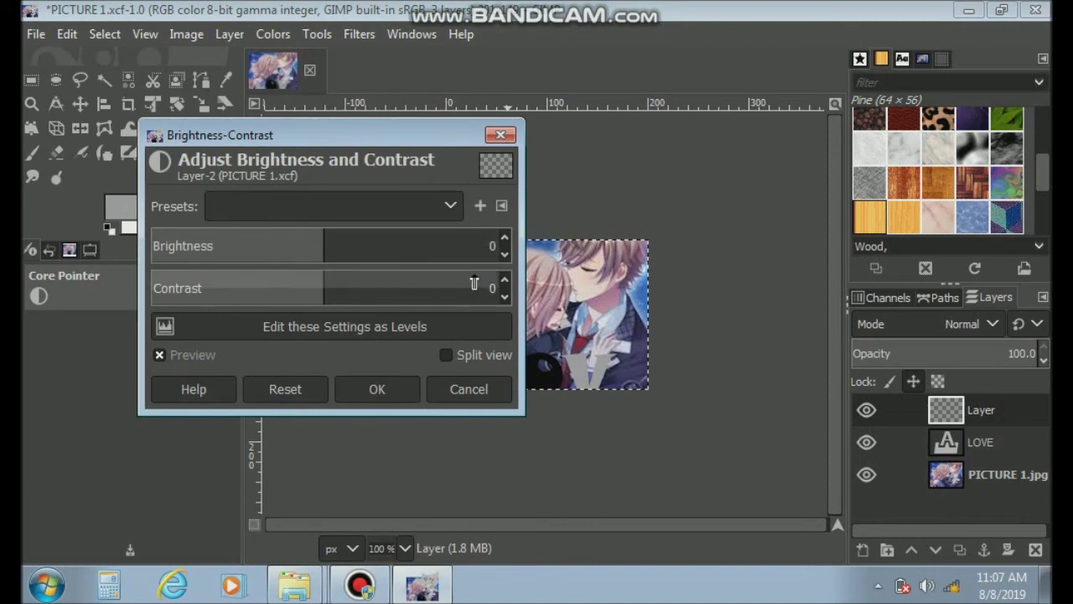
pyautogui.click(504, 239)
pyautogui.click(504, 239)
pyautogui.click(504, 238)
pyautogui.click(504, 238)
pyautogui.click(504, 281)
pyautogui.click(504, 281)
pyautogui.click(504, 281)
pyautogui.click(504, 281)
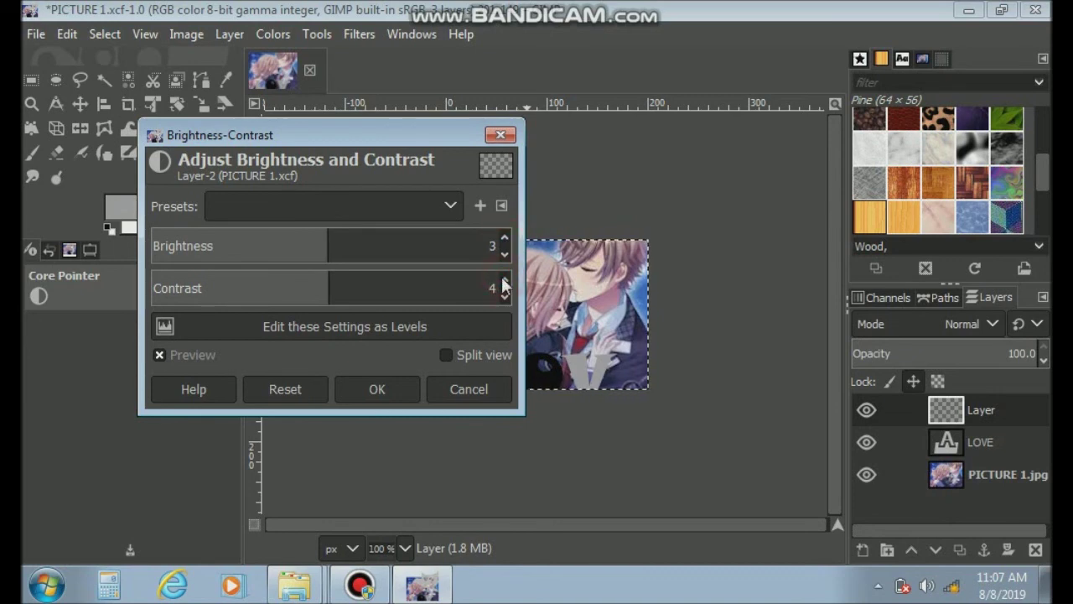
pyautogui.click(503, 281)
pyautogui.click(392, 401)
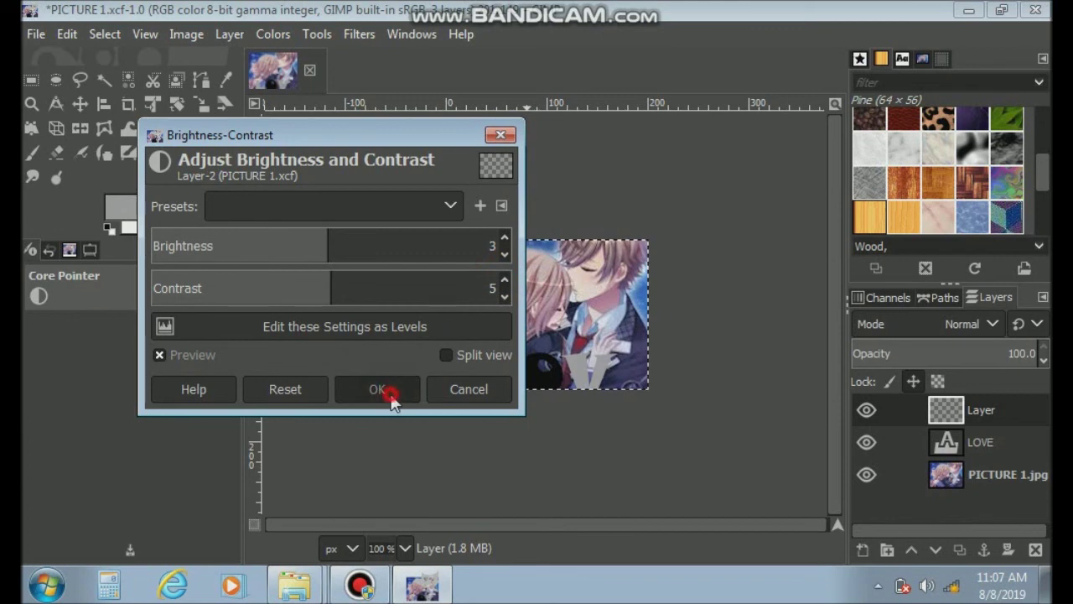